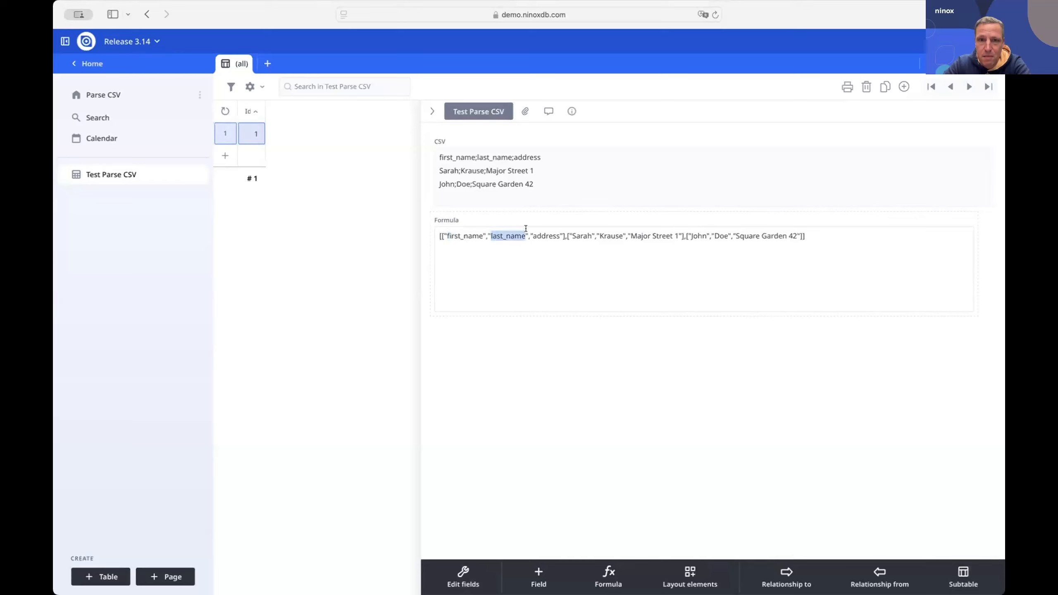
- Compare the CSV field's text with the Formula field's output and review the formula that produces it
{"action": "left_click", "coordinate": [546, 236]}
{"action": "double_click", "coordinate": [575, 231]}
{"action": "left_click", "coordinate": [609, 230]}
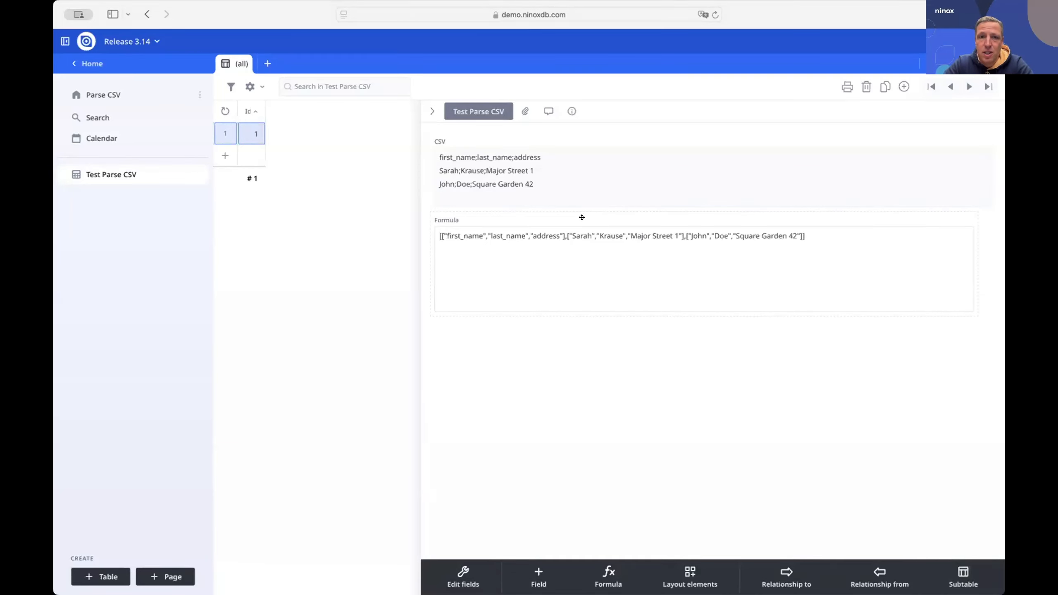
{"action": "left_click", "coordinate": [540, 144]}
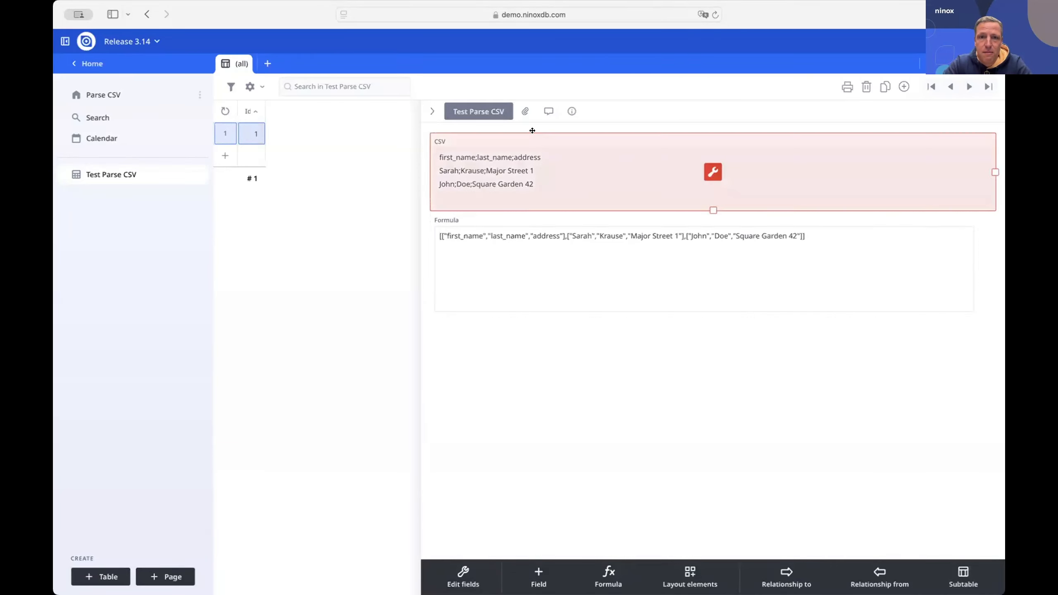
{"action": "left_click", "coordinate": [573, 301]}
{"action": "left_click", "coordinate": [546, 170]}
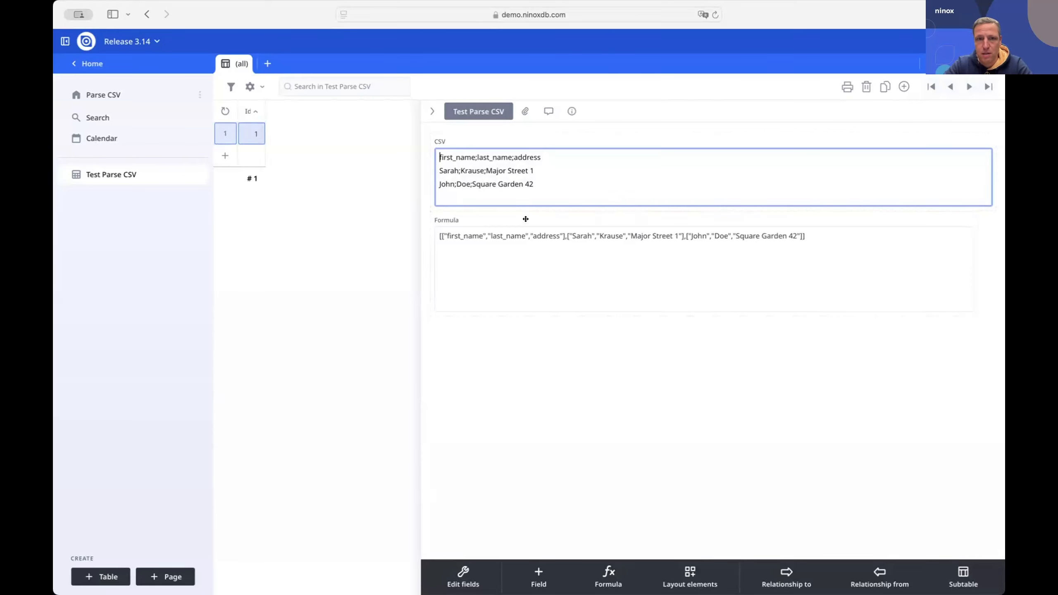
{"action": "left_click", "coordinate": [676, 257]}
{"action": "left_click", "coordinate": [702, 263]}
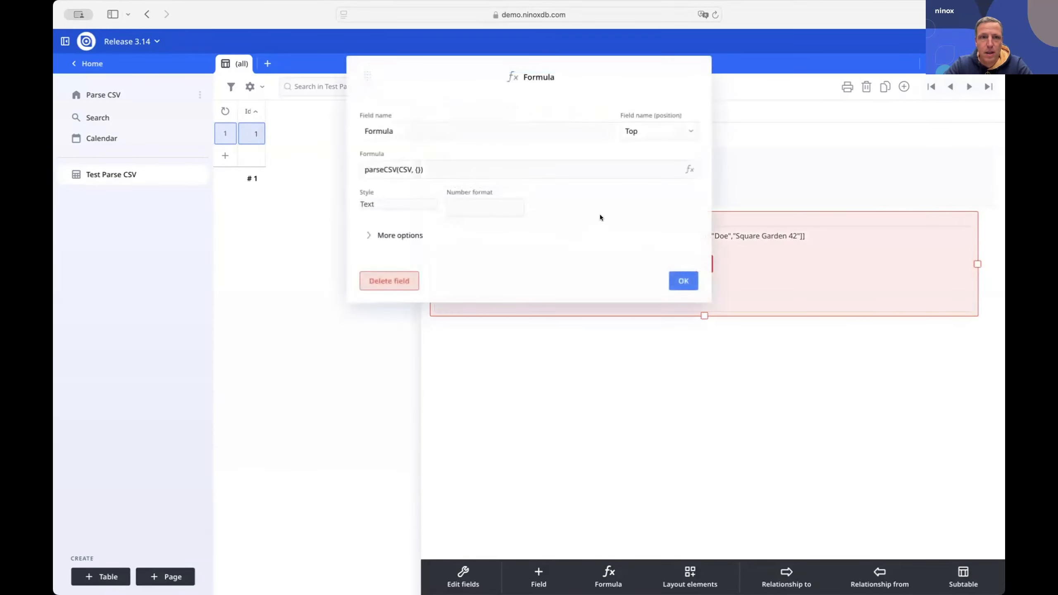
{"action": "left_click", "coordinate": [431, 167]}
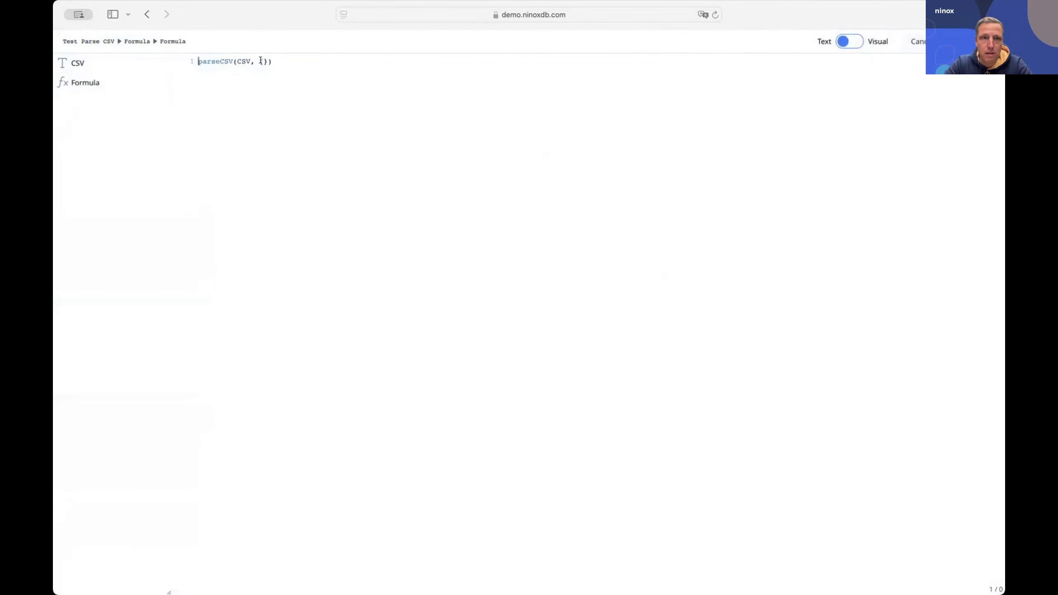
{"action": "left_click", "coordinate": [974, 42]}
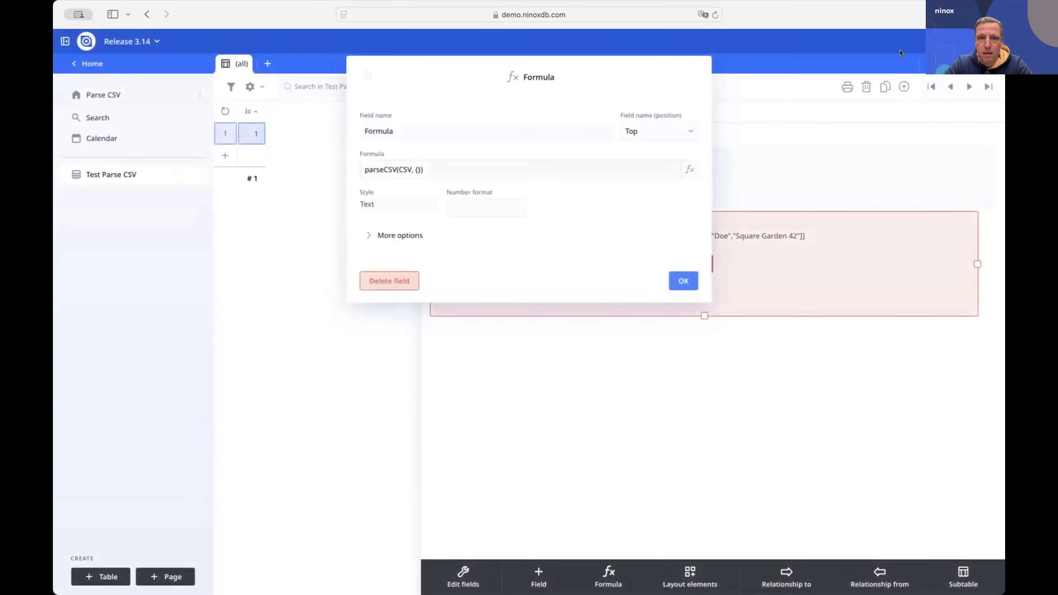
{"action": "left_click", "coordinate": [684, 281]}
{"action": "left_click", "coordinate": [641, 367]}
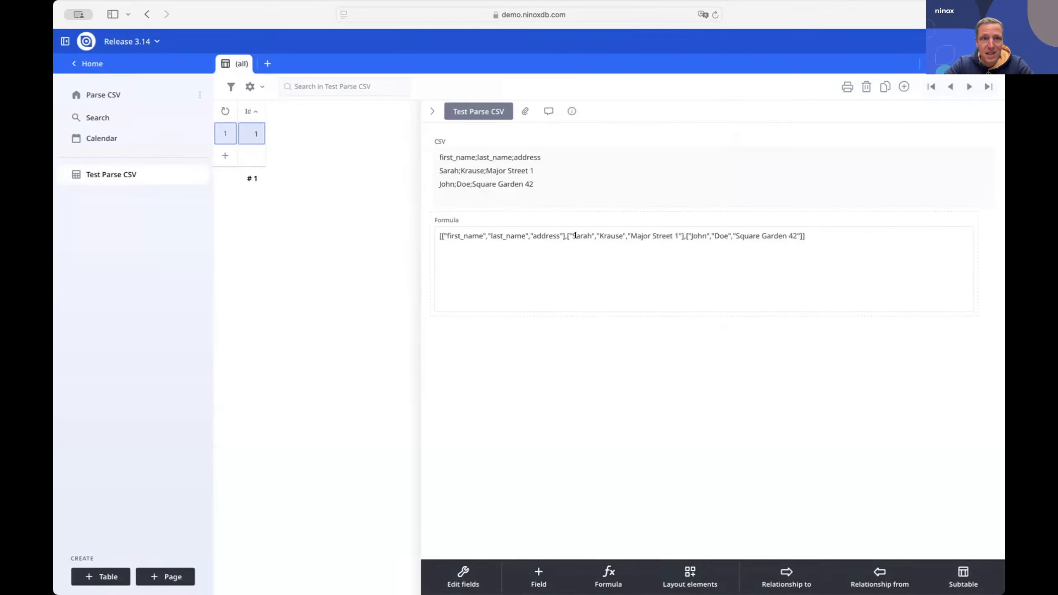
- Return to the workspace home, create a blank database named Dynamic Choice Next Gen and open it
{"action": "left_click", "coordinate": [87, 62]}
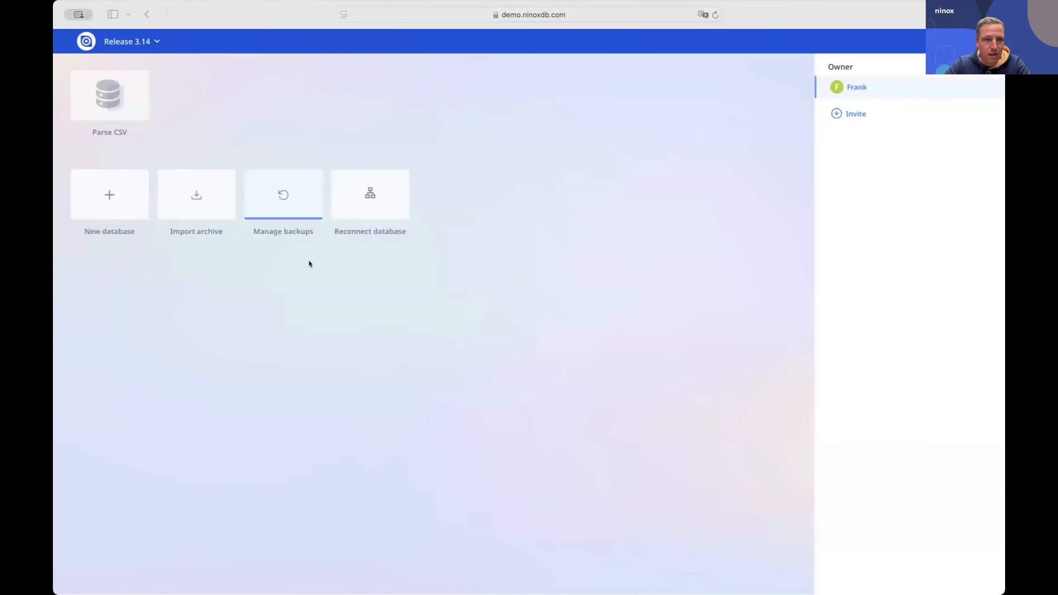
{"action": "left_click", "coordinate": [119, 203]}
{"action": "left_click", "coordinate": [290, 121]}
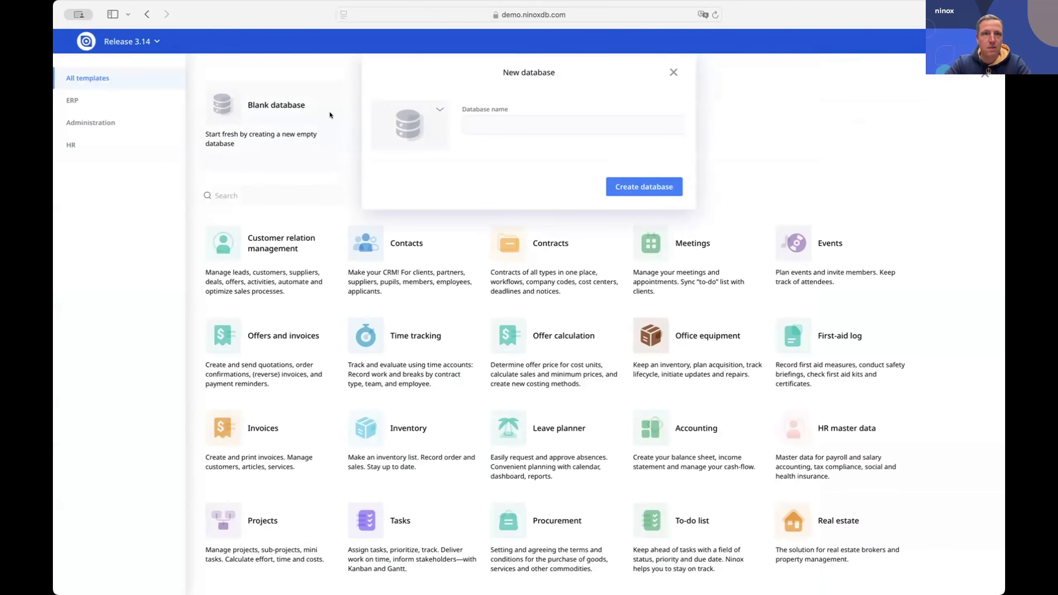
{"action": "type", "text": "Dy"}
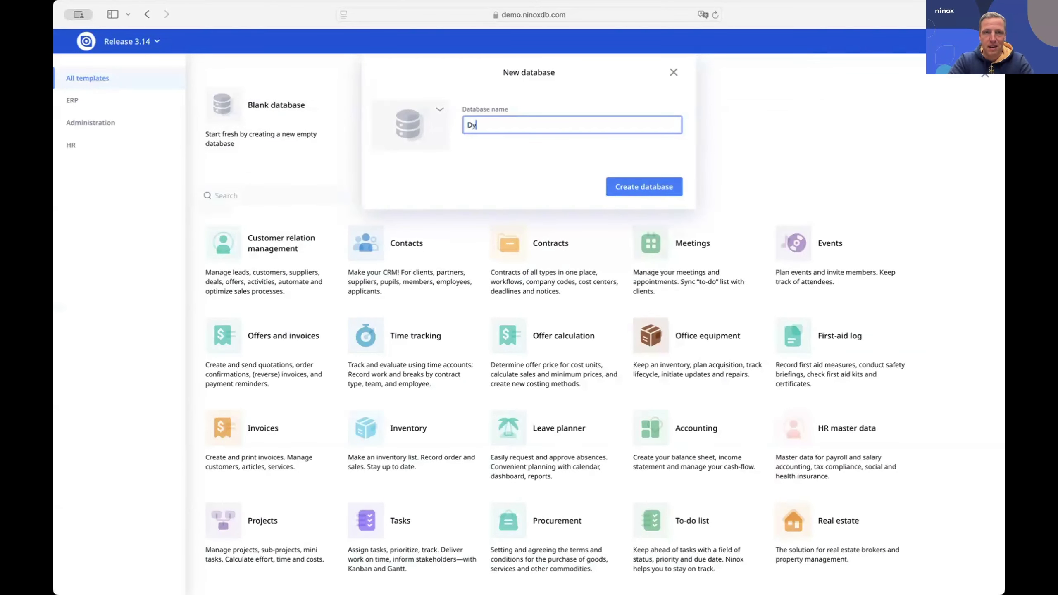
{"action": "type", "text": "namic Choice Next Gen"}
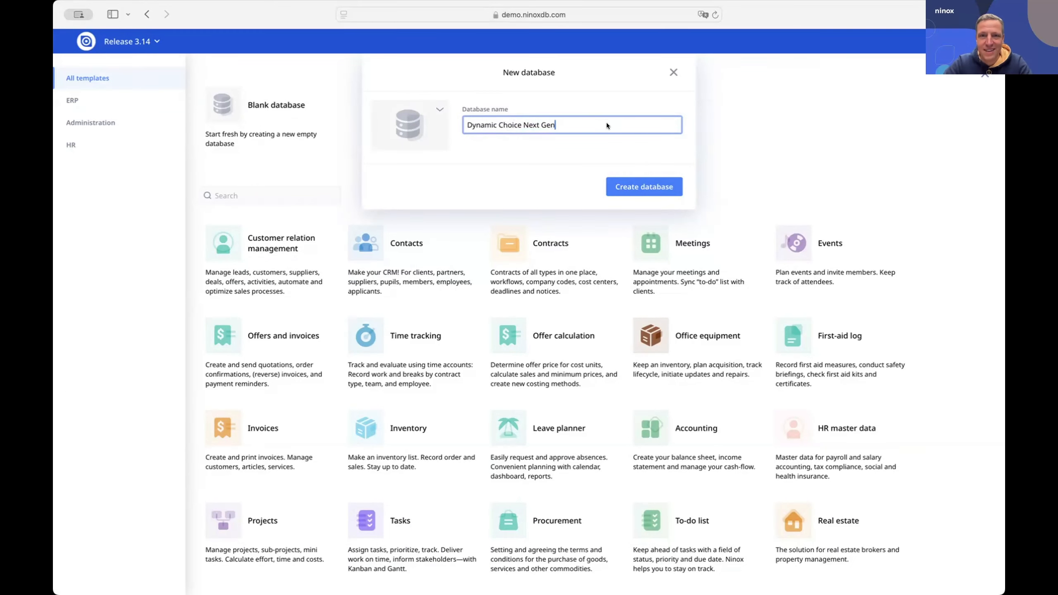
{"action": "left_click", "coordinate": [629, 189]}
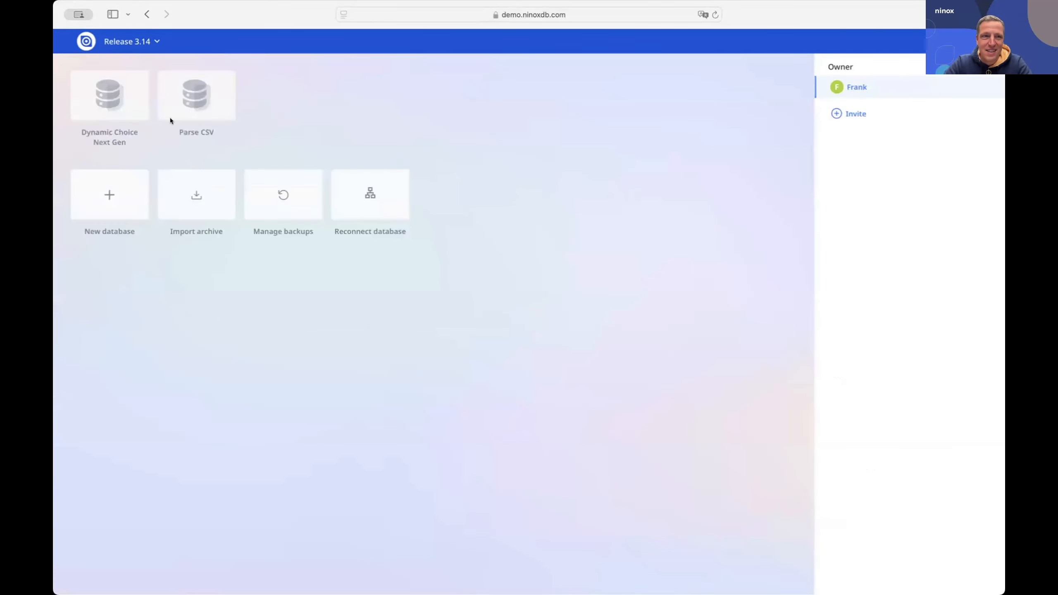
{"action": "left_click", "coordinate": [110, 109]}
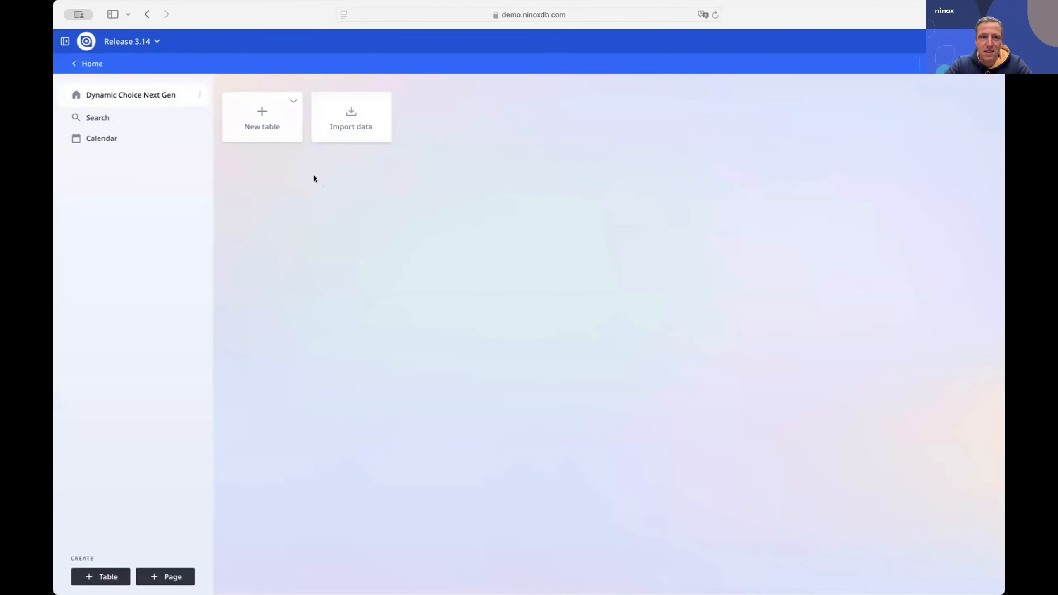
- Start a new table with a single-choice field named Simple Choice
{"action": "left_click", "coordinate": [268, 126]}
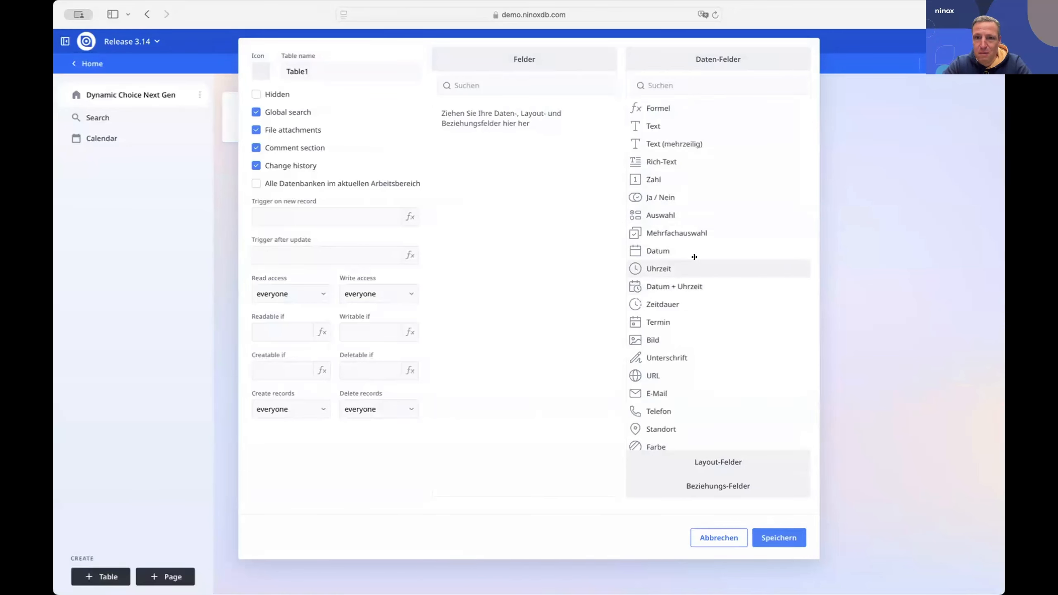
{"action": "left_click_drag", "start_coordinate": [658, 215], "coordinate": [508, 177]}
{"action": "type", "text": "Simple Choice"}
{"action": "key", "text": "Return"}
- Give the Simple Choice field the options Red, Green and Blue, and save the table
{"action": "left_click", "coordinate": [495, 108]}
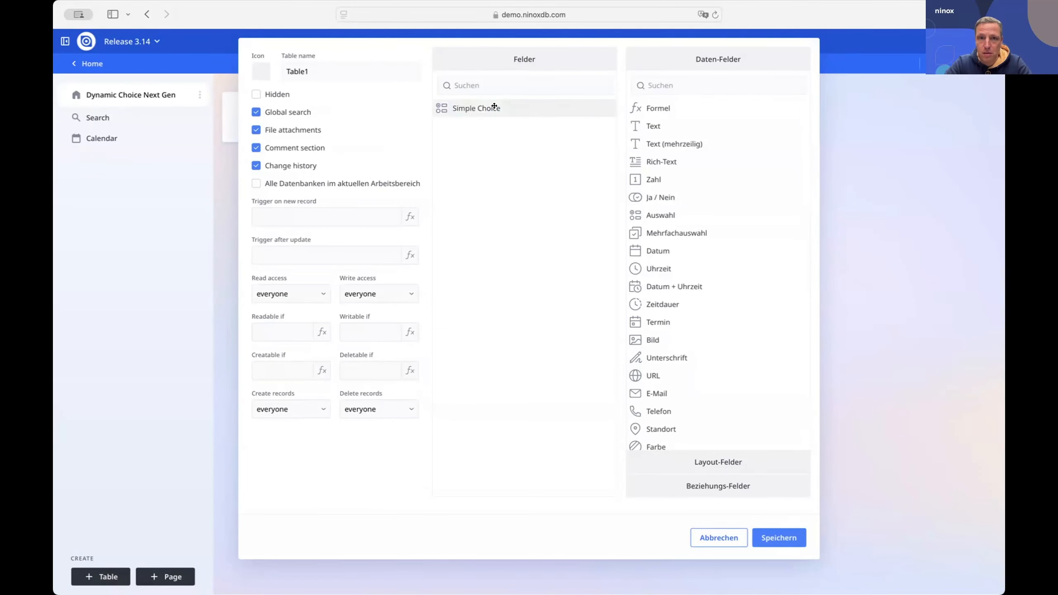
{"action": "left_click", "coordinate": [608, 134]}
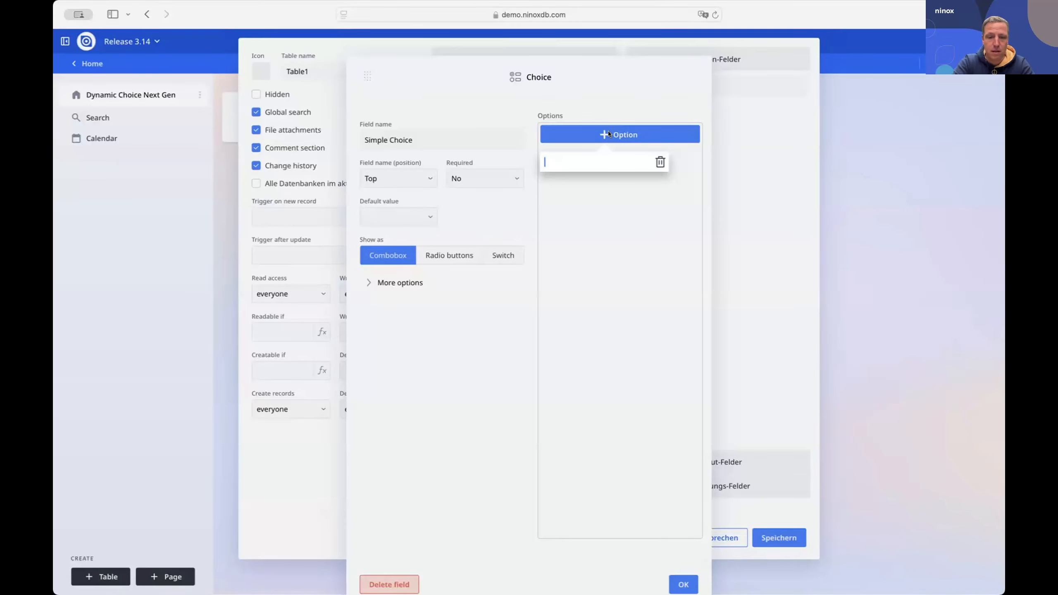
{"action": "type", "text": "Red"}
{"action": "key", "text": "Return"}
{"action": "left_click", "coordinate": [647, 146]}
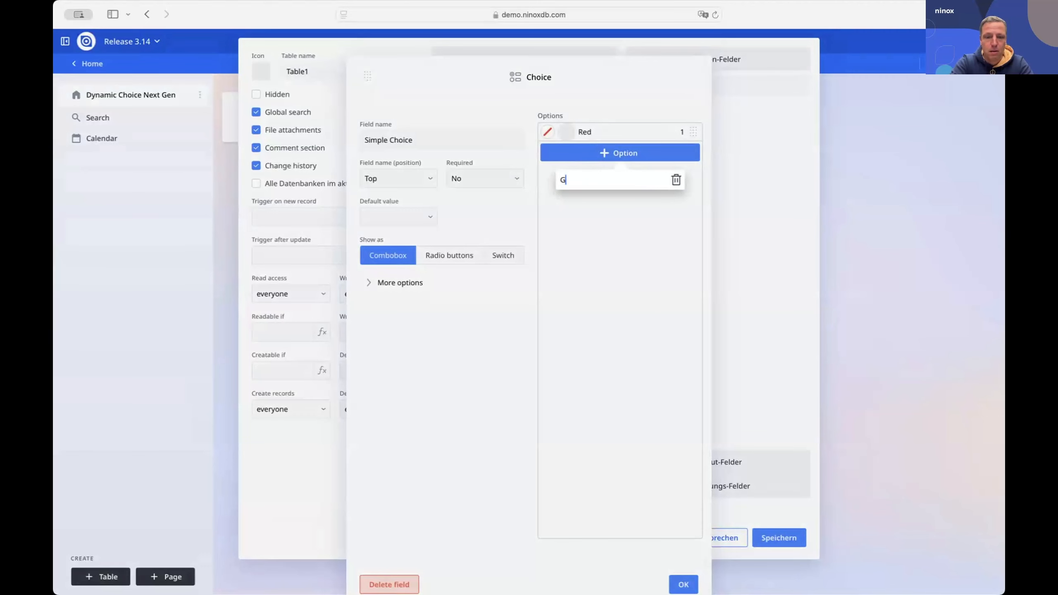
{"action": "key", "text": "Return"}
{"action": "left_click", "coordinate": [624, 171]}
{"action": "type", "text": "Blue"}
{"action": "key", "text": "Return"}
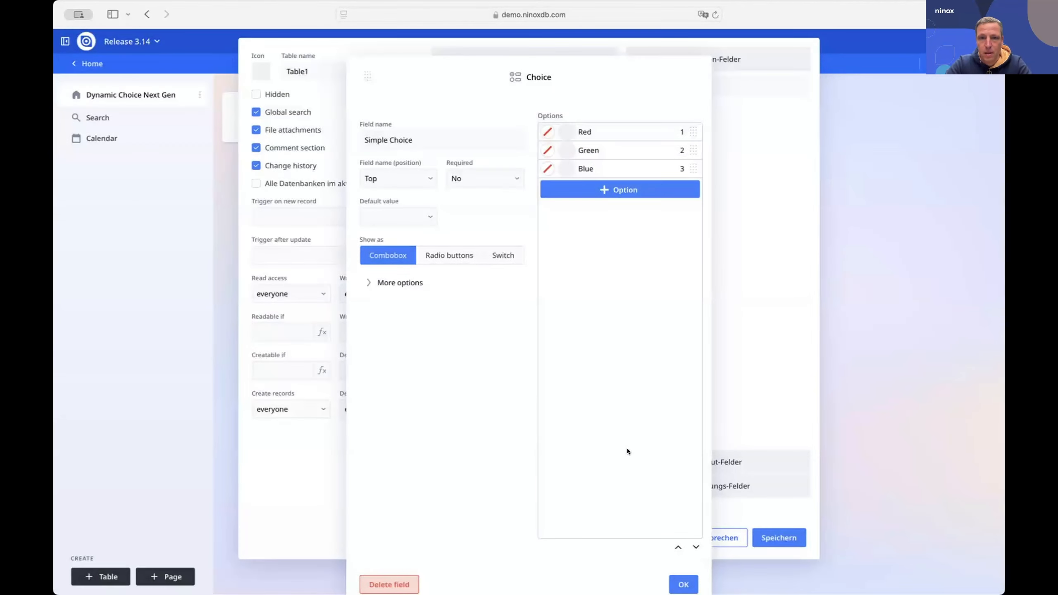
{"action": "left_click", "coordinate": [684, 583]}
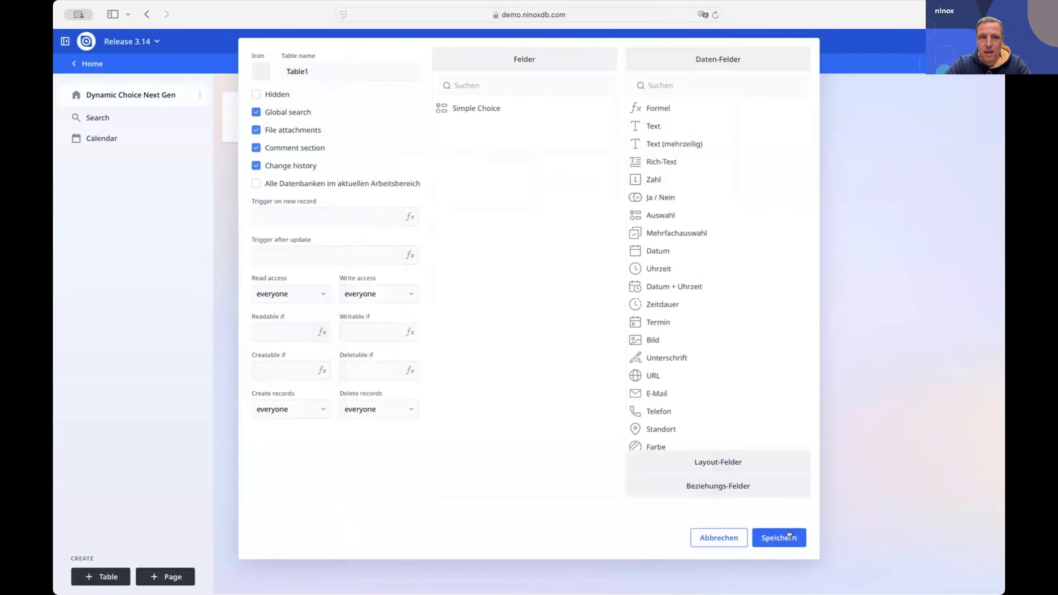
{"action": "left_click", "coordinate": [779, 538]}
- Create a record in Table1 with Simple Choice set to Red and close its detail view
{"action": "left_click", "coordinate": [261, 129]}
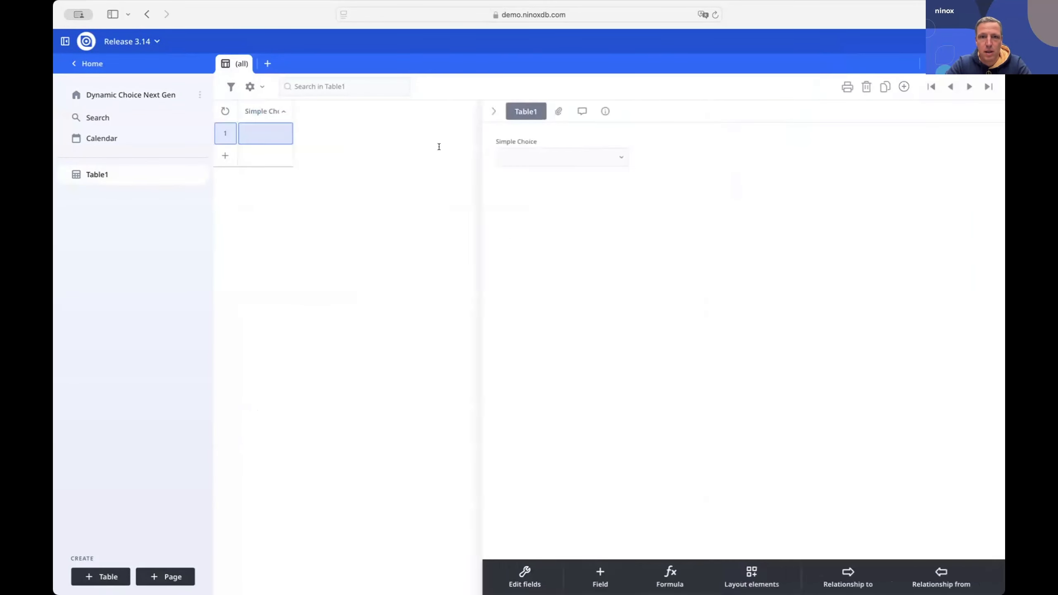
{"action": "left_click", "coordinate": [515, 151]}
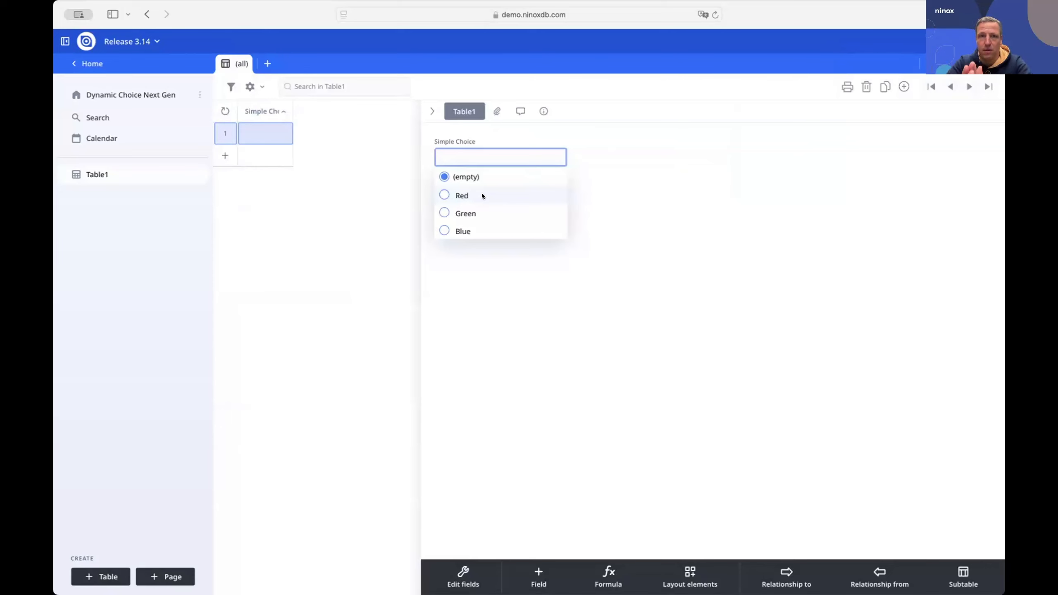
{"action": "left_click", "coordinate": [482, 195]}
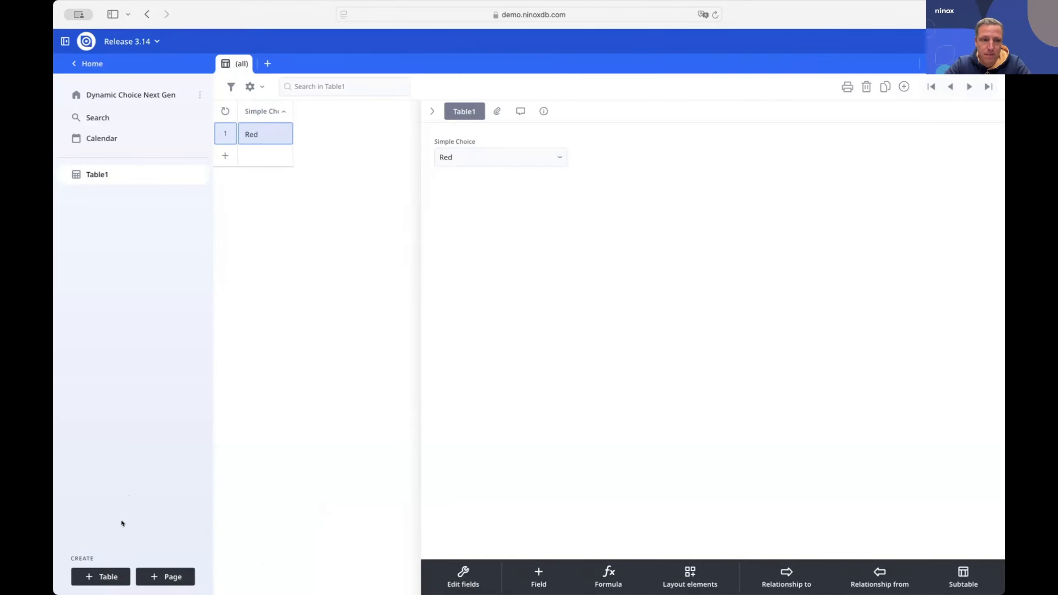
{"action": "left_click", "coordinate": [431, 110]}
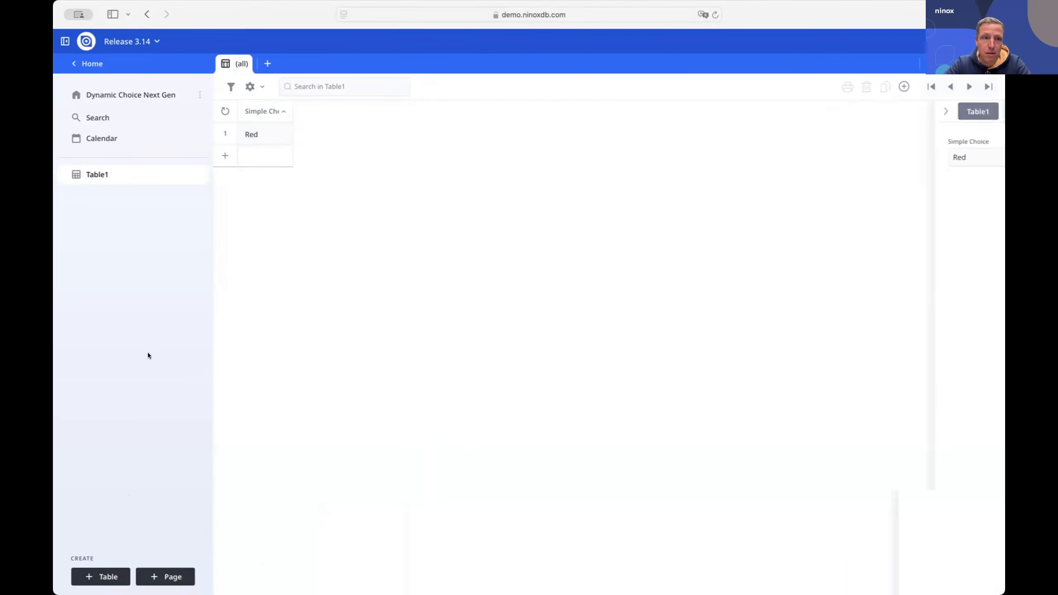
- Create a second table named Colors with a text field called Name
{"action": "left_click", "coordinate": [100, 578]}
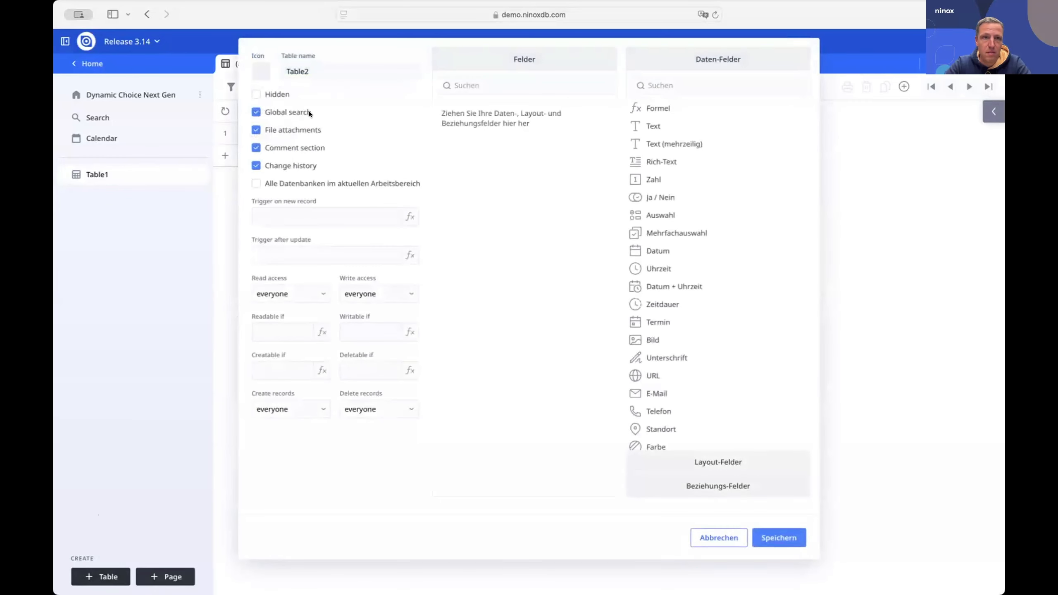
{"action": "left_click", "coordinate": [328, 68]}
{"action": "type", "text": "Colors"}
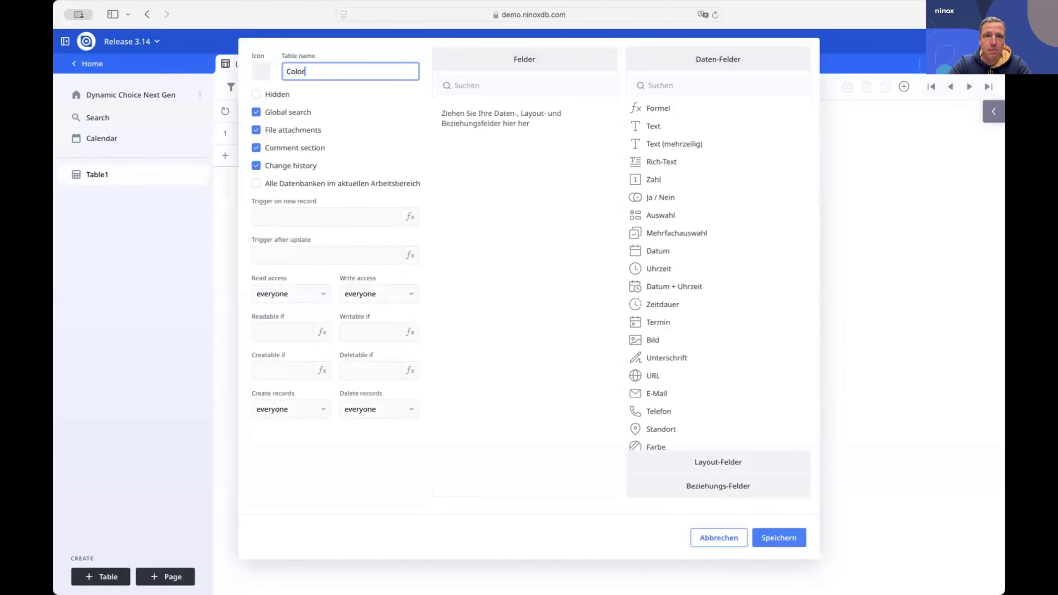
{"action": "left_click", "coordinate": [478, 135]}
{"action": "left_click_drag", "start_coordinate": [649, 126], "coordinate": [502, 120]}
{"action": "type", "text": "Name"}
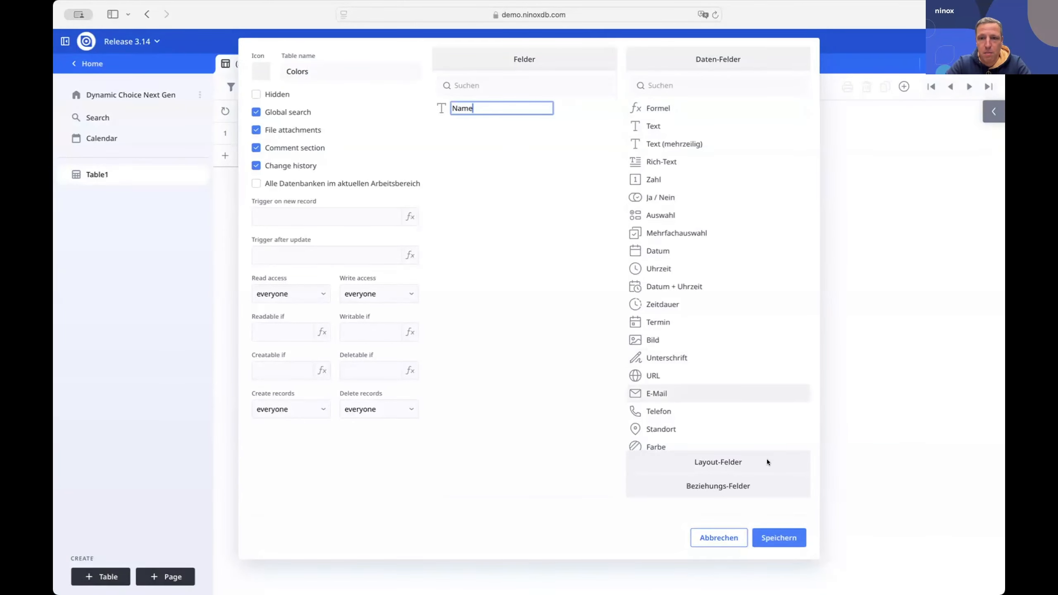
{"action": "left_click", "coordinate": [778, 538]}
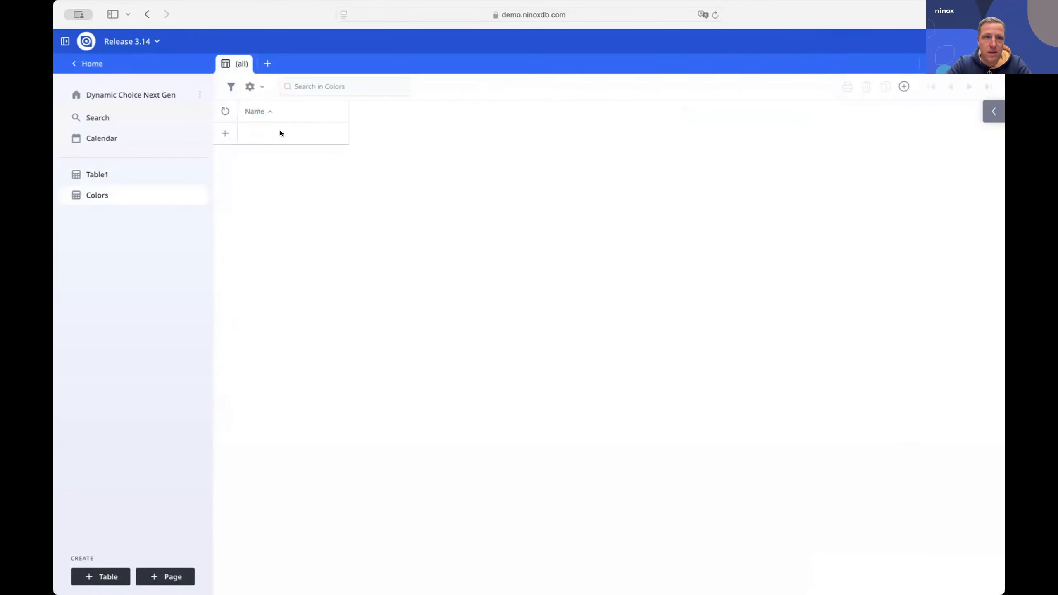
- Add three records to the Colors table named Red, Green and Blue
{"action": "left_click", "coordinate": [279, 133]}
{"action": "type", "text": "Red"}
{"action": "key", "text": "Return"}
{"action": "left_click", "coordinate": [334, 155]}
{"action": "type", "text": "Green"}
{"action": "key", "text": "Return"}
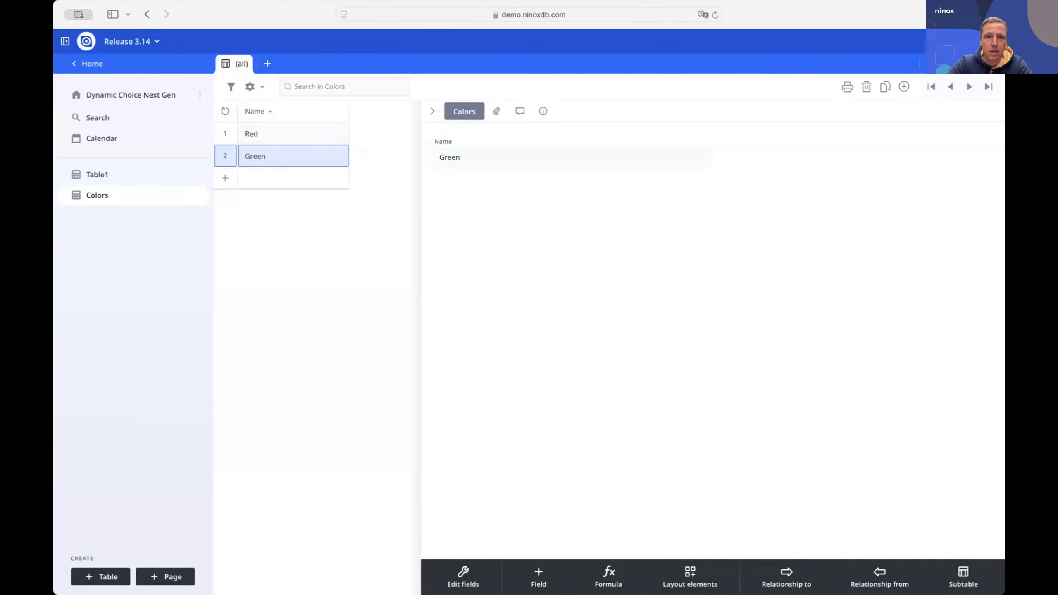
{"action": "left_click", "coordinate": [312, 171]}
{"action": "type", "text": "Blue"}
{"action": "key", "text": "Return"}
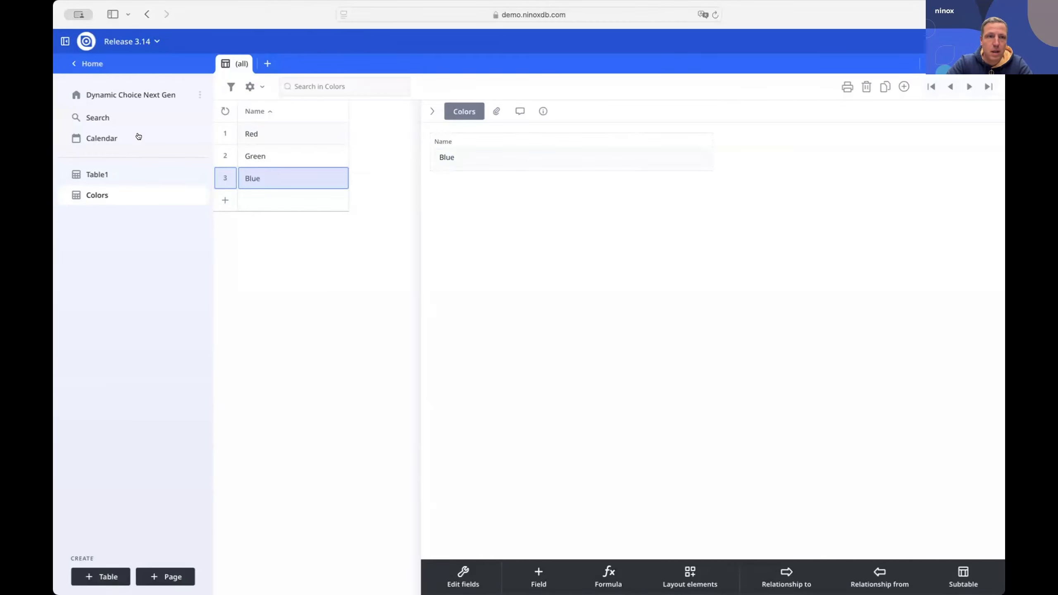
- Add a dynamic choice field named Dynamic Choice to Table1
{"action": "left_click", "coordinate": [119, 173]}
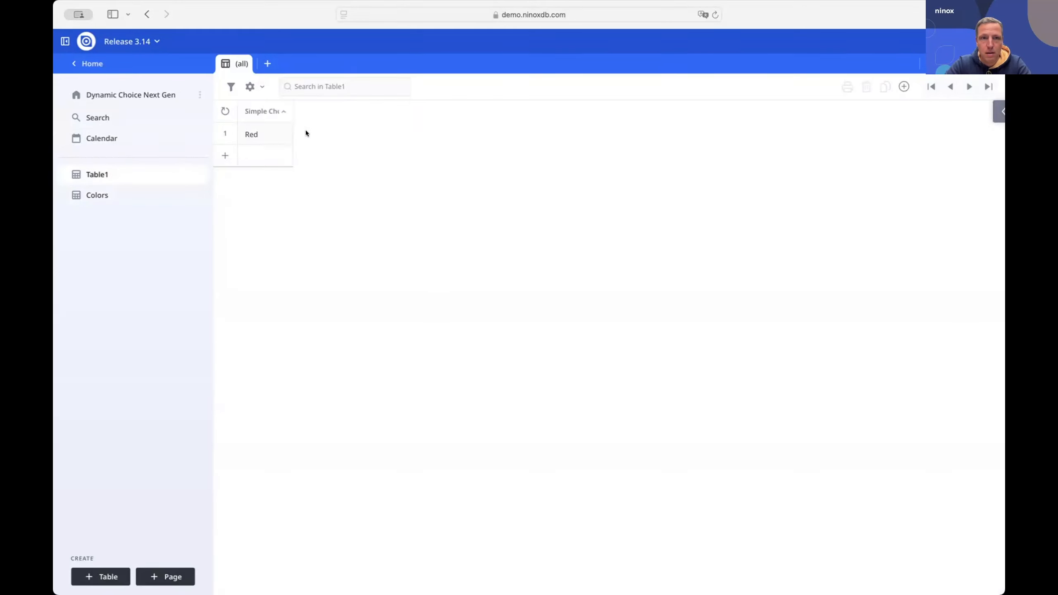
{"action": "left_click", "coordinate": [279, 130]}
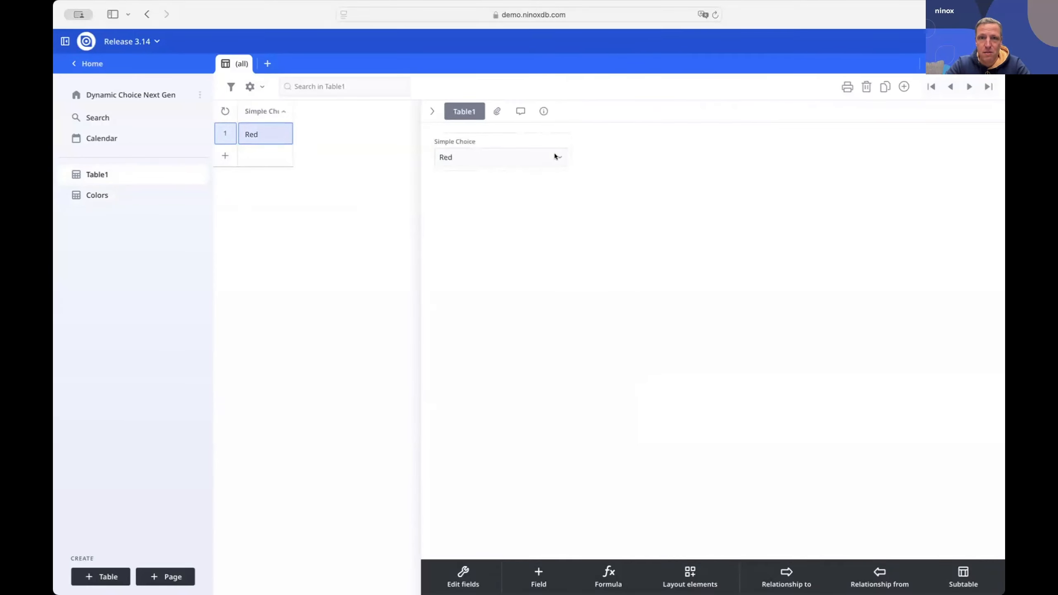
{"action": "left_click", "coordinate": [463, 576]}
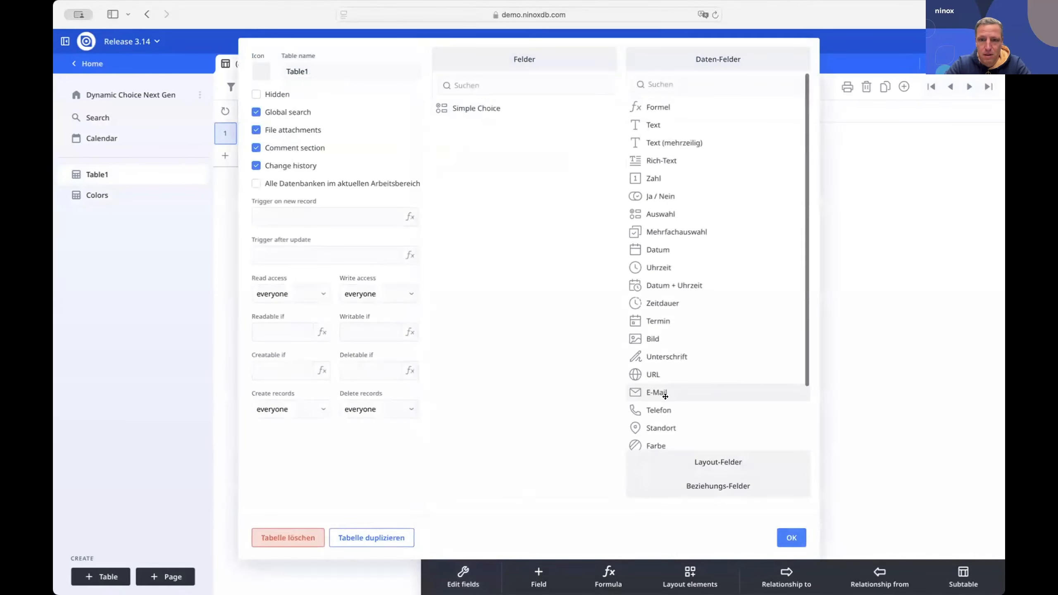
{"action": "scroll", "coordinate": [671, 402], "scroll_direction": "down", "scroll_amount": 3}
{"action": "left_click_drag", "start_coordinate": [674, 417], "coordinate": [492, 274]}
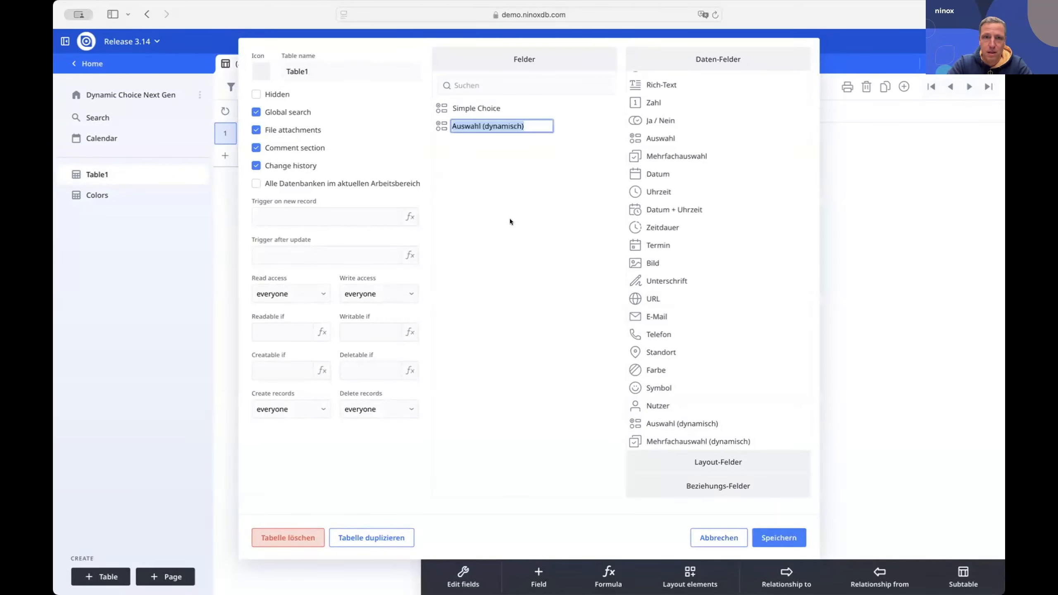
{"action": "type", "text": "Dynamik"}
{"action": "key", "text": "BackSpace"}
{"action": "type", "text": "c Choice"}
{"action": "key", "text": "Return"}
- Set the Dynamic Choice field's dynamic values formula to "select Colors"
{"action": "left_click", "coordinate": [517, 126]}
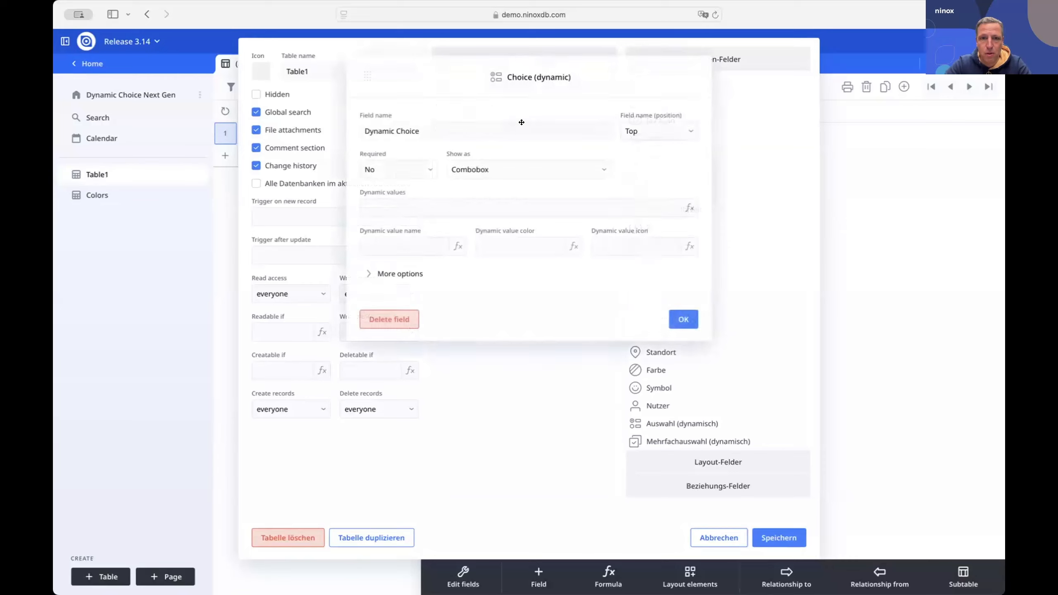
{"action": "left_click", "coordinate": [458, 207]}
{"action": "type", "text": "select"}
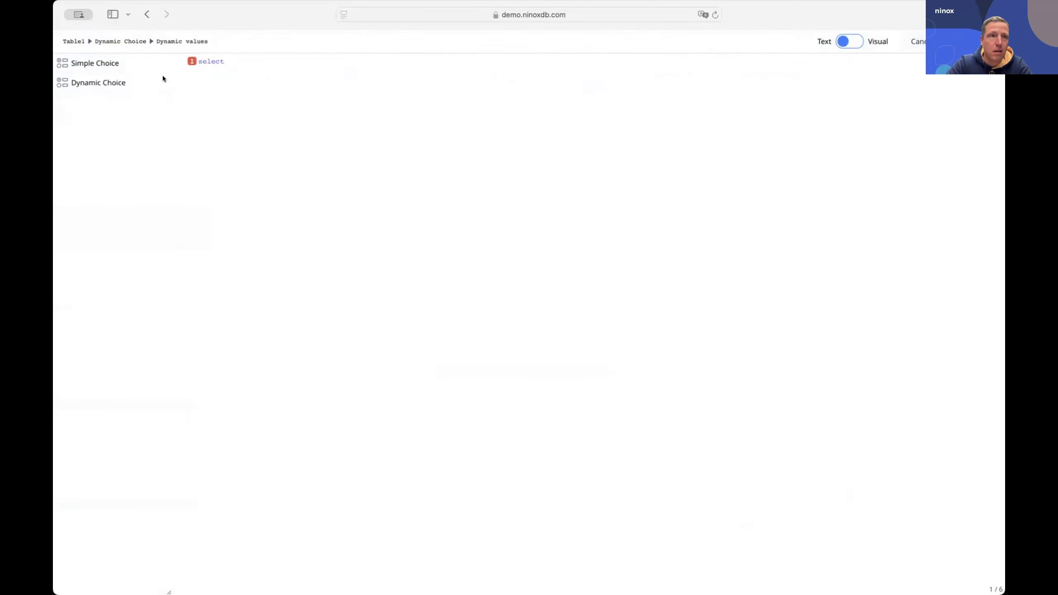
{"action": "type", "text": " Co"}
{"action": "left_click", "coordinate": [285, 78]}
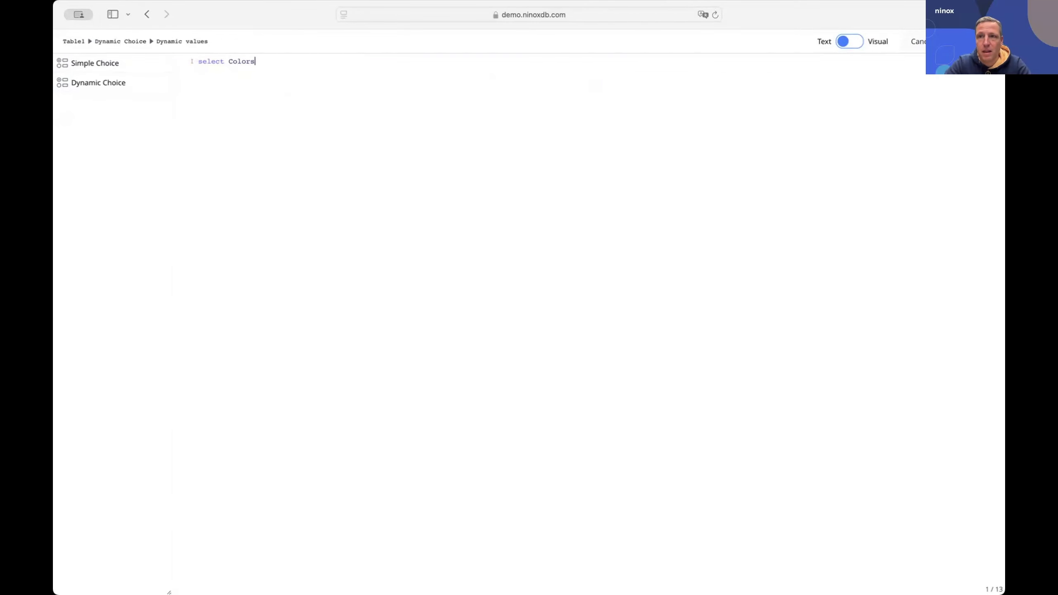
{"action": "left_click", "coordinate": [973, 41]}
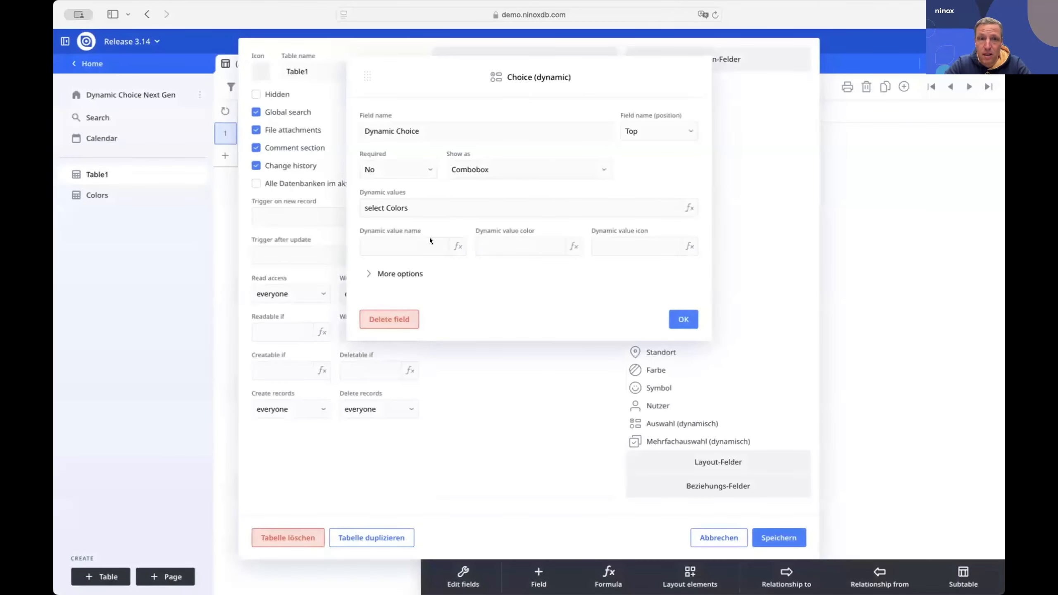
- Use the Name field of Colors as the Dynamic Choice field's dynamic value name and save the changes to Table1
{"action": "left_click", "coordinate": [430, 240]}
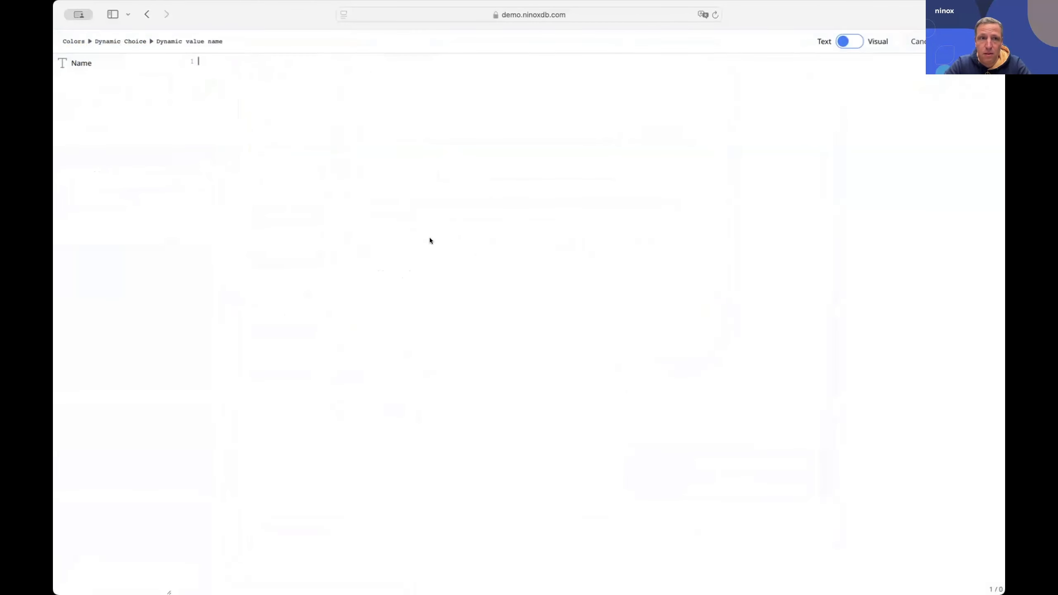
{"action": "left_click", "coordinate": [138, 62]}
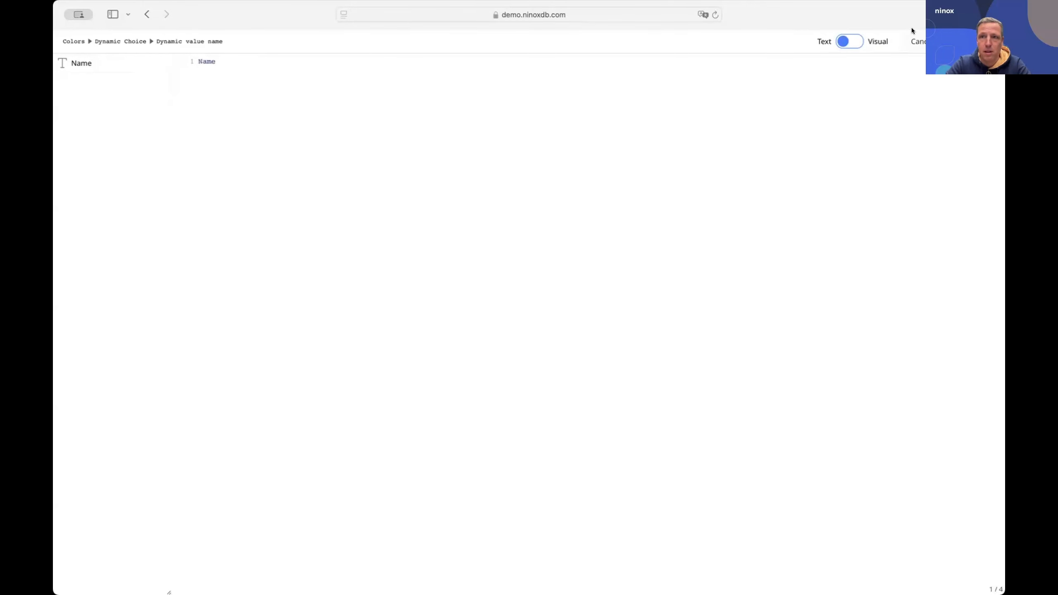
{"action": "left_click", "coordinate": [975, 41]}
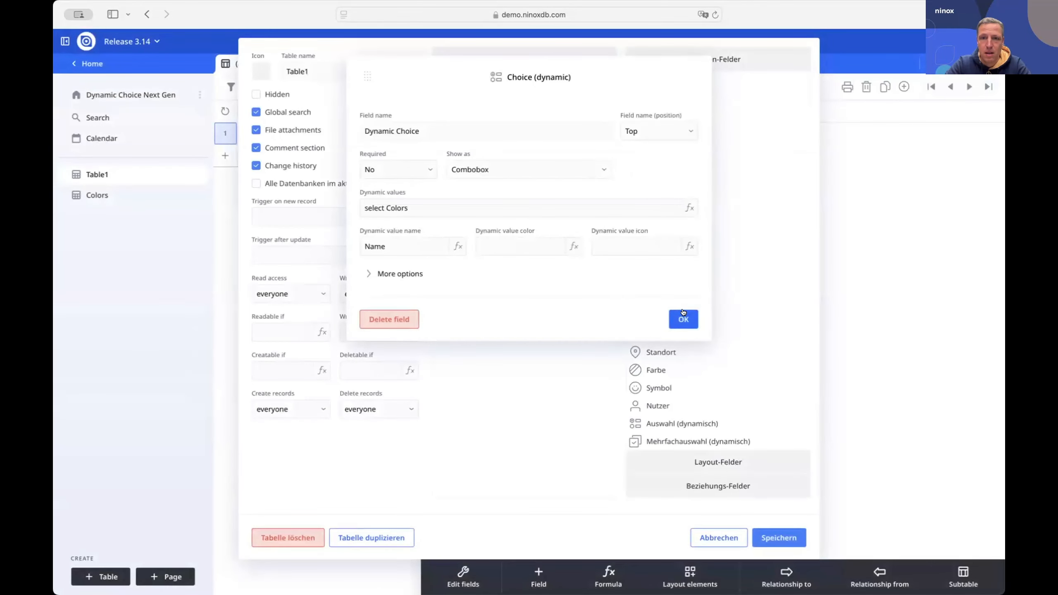
{"action": "left_click", "coordinate": [685, 318]}
{"action": "left_click", "coordinate": [776, 538]}
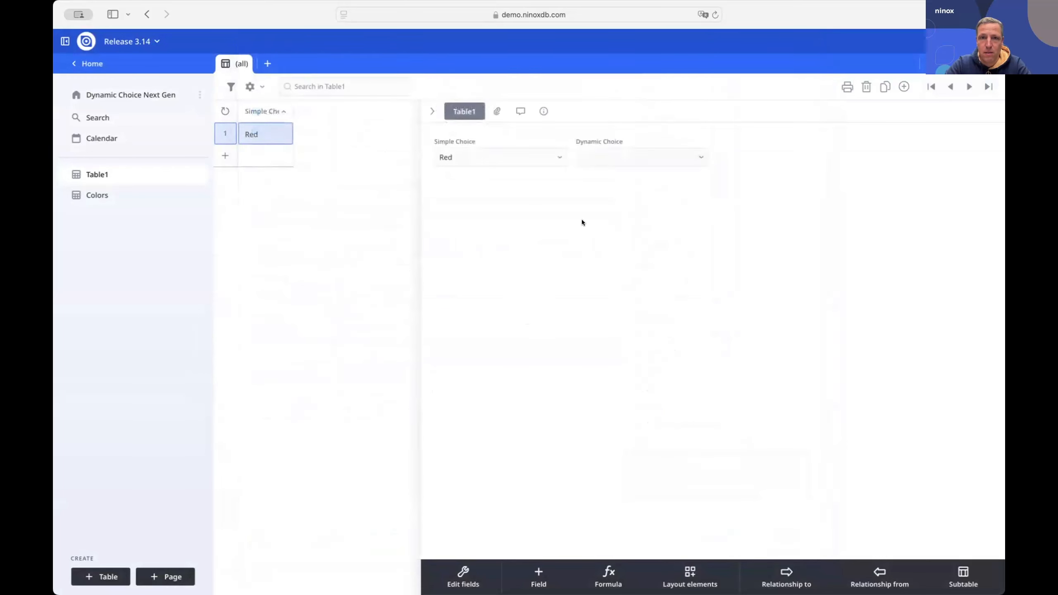
- Examine the options offered by the Dynamic Choice field in the Table1 record without selecting one
{"action": "left_click", "coordinate": [652, 155]}
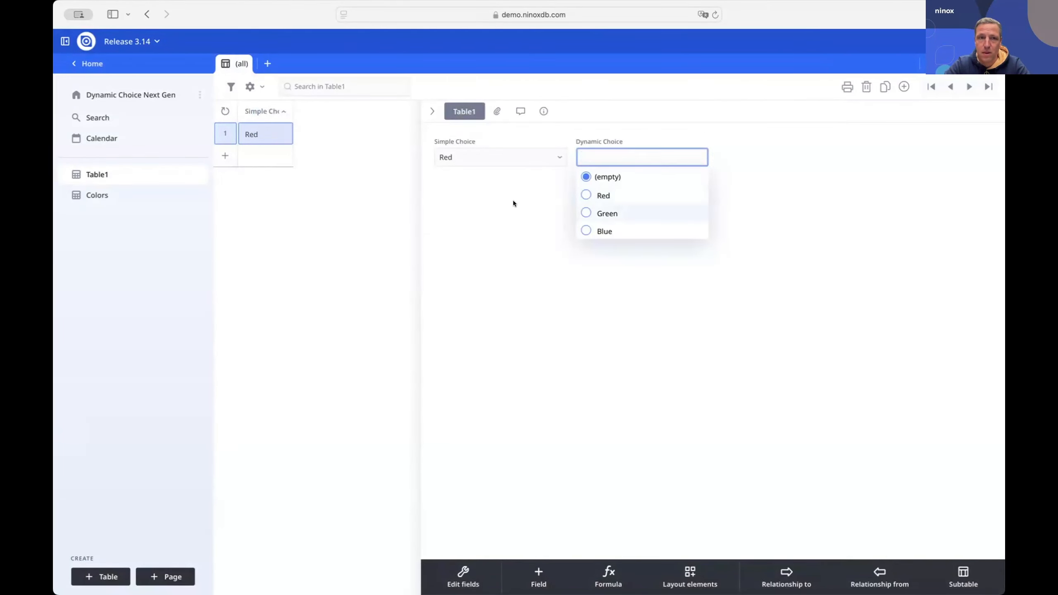
{"action": "left_click", "coordinate": [490, 201]}
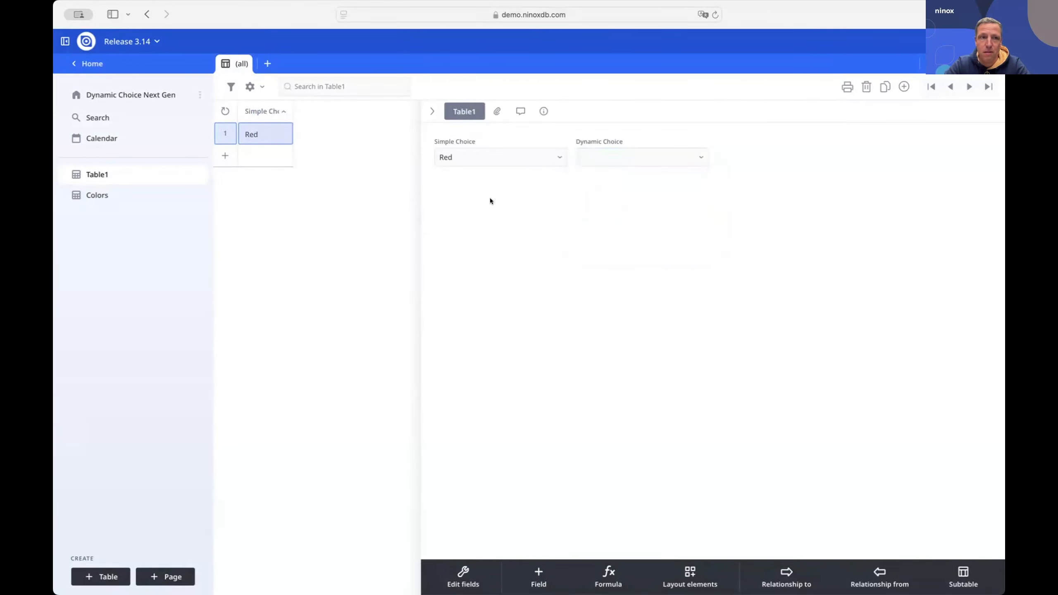
{"action": "left_click", "coordinate": [646, 150]}
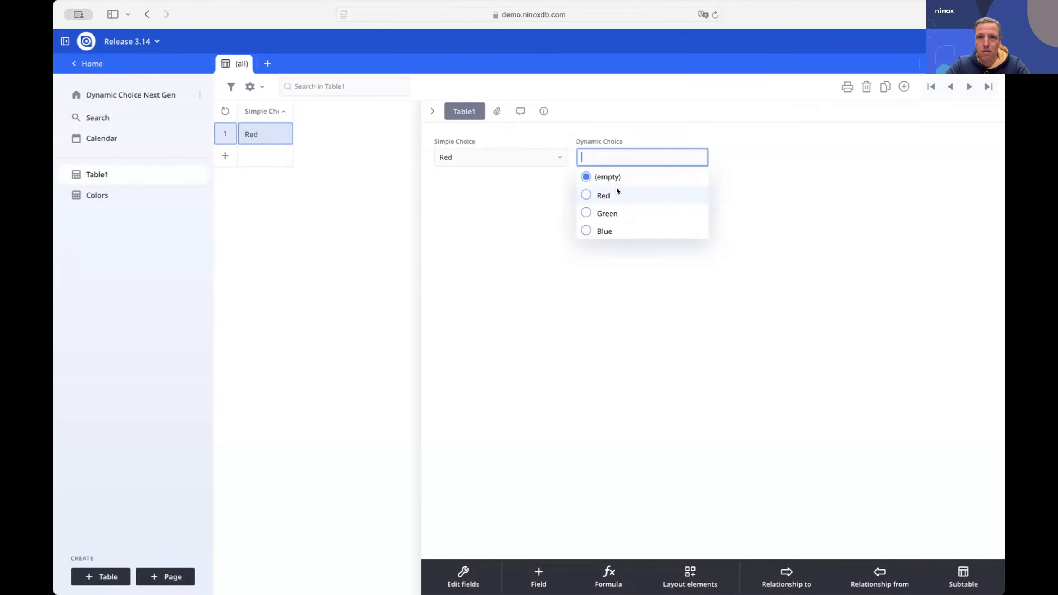
{"action": "left_click", "coordinate": [500, 217]}
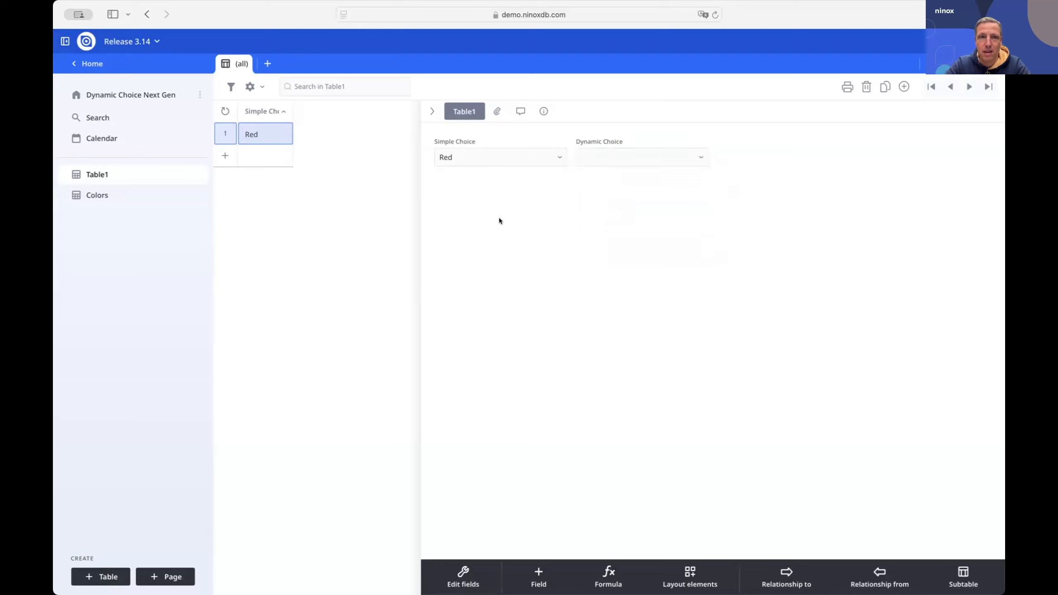
- Add a record named Purple to the Colors table
{"action": "left_click", "coordinate": [175, 200]}
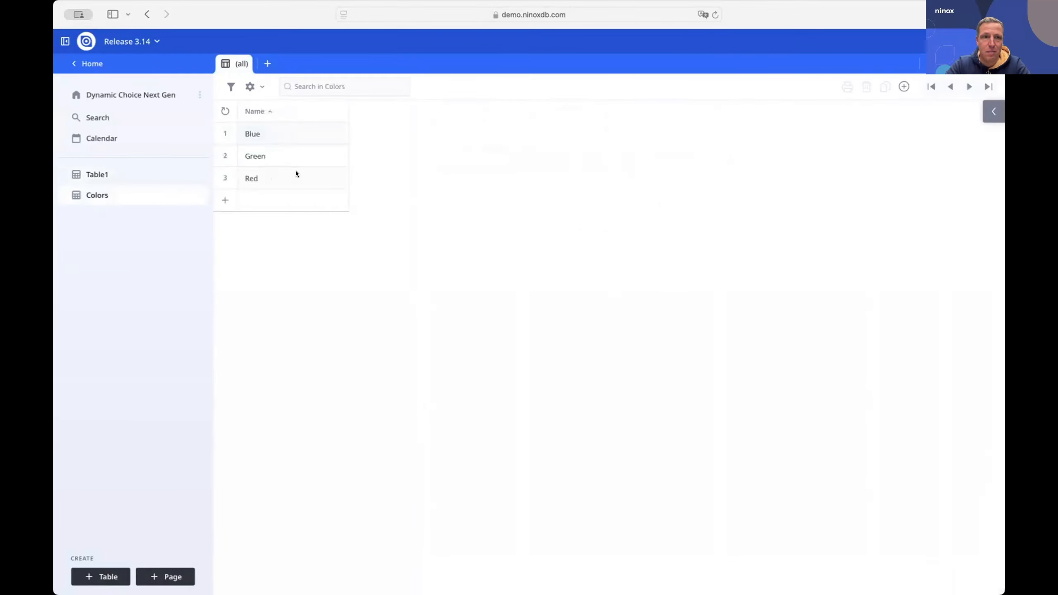
{"action": "left_click", "coordinate": [286, 200]}
{"action": "type", "text": "Purple"}
{"action": "key", "text": "Return"}
- Set Dynamic Choice to Purple in the Table1 record
{"action": "left_click", "coordinate": [158, 172]}
{"action": "left_click", "coordinate": [297, 127]}
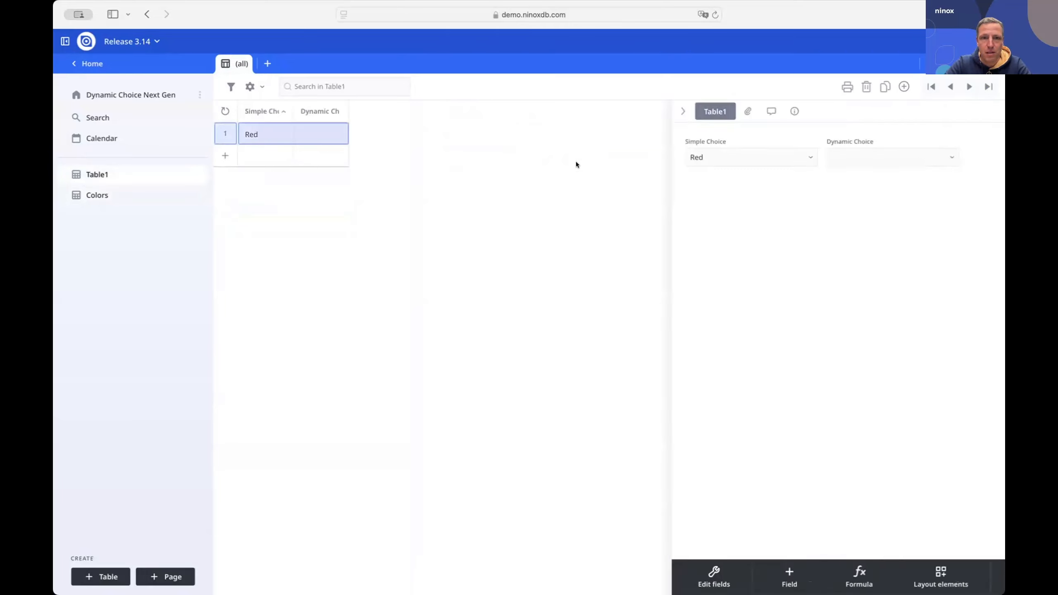
{"action": "left_click", "coordinate": [618, 156]}
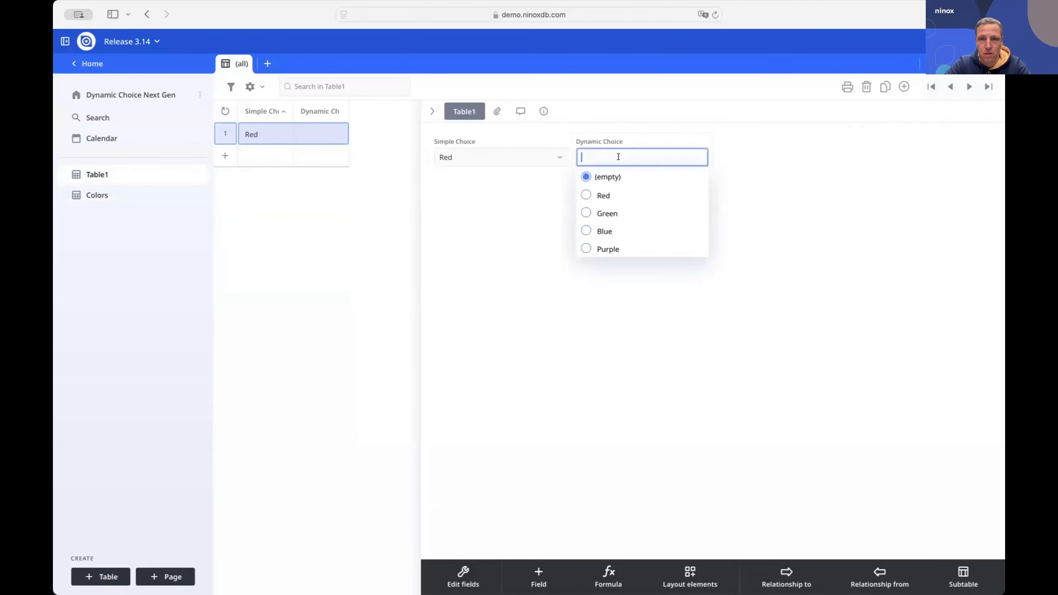
{"action": "left_click", "coordinate": [611, 248]}
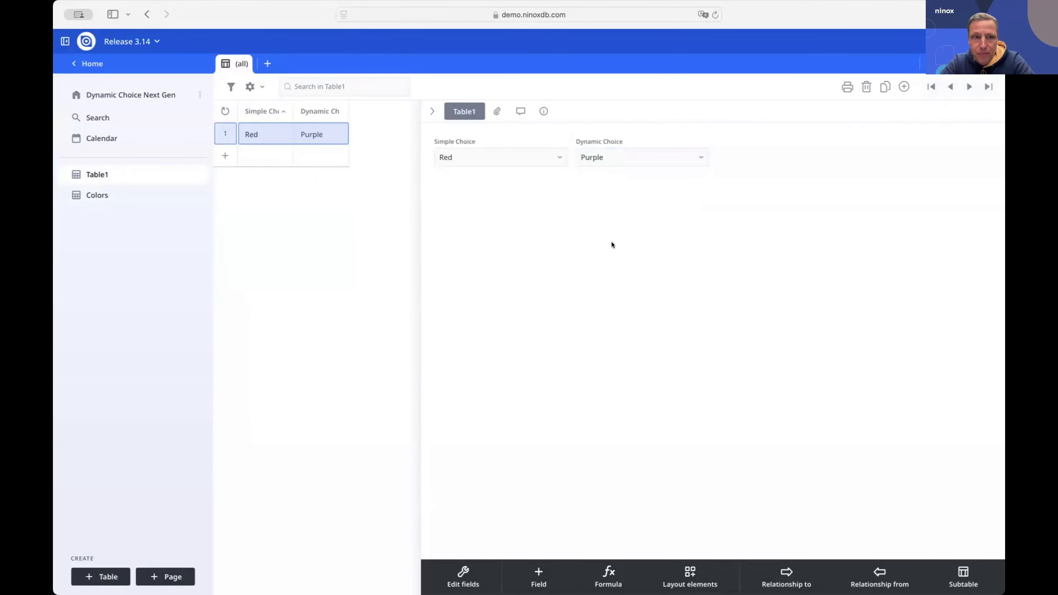
- Check the records in the Colors table and reopen the Table1 record
{"action": "left_click", "coordinate": [139, 194]}
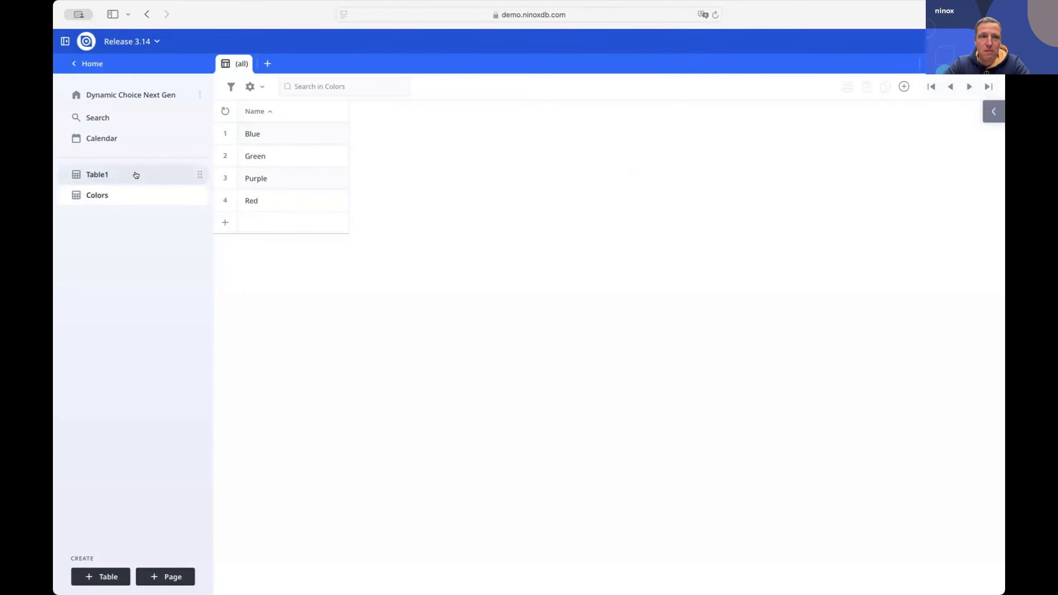
{"action": "left_click", "coordinate": [137, 173]}
{"action": "left_click", "coordinate": [327, 134]}
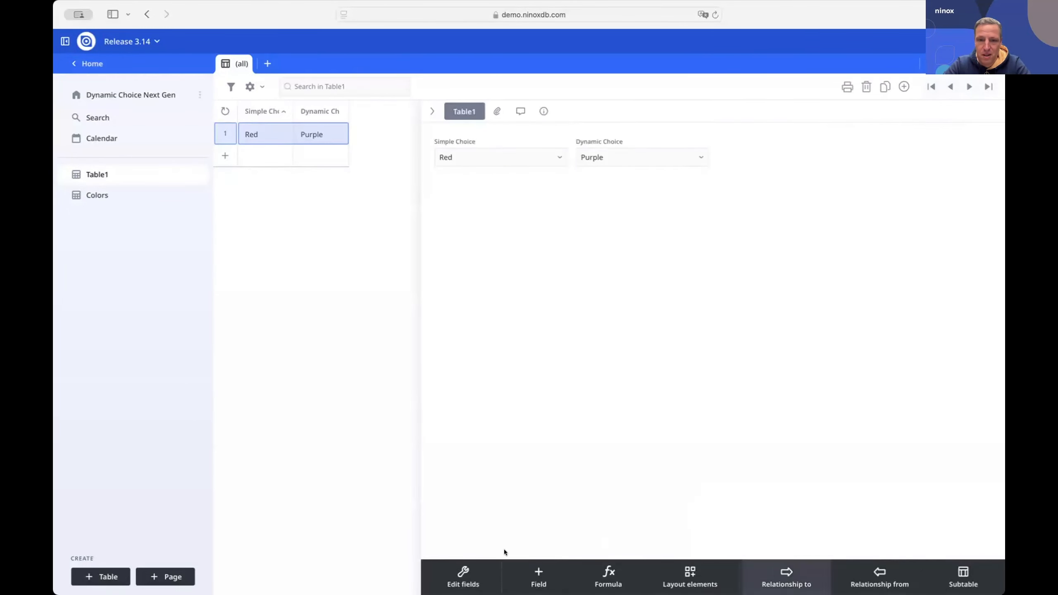
- Add another dynamic choice field to Table1 and name it "Scriped Choice"
{"action": "left_click", "coordinate": [463, 576]}
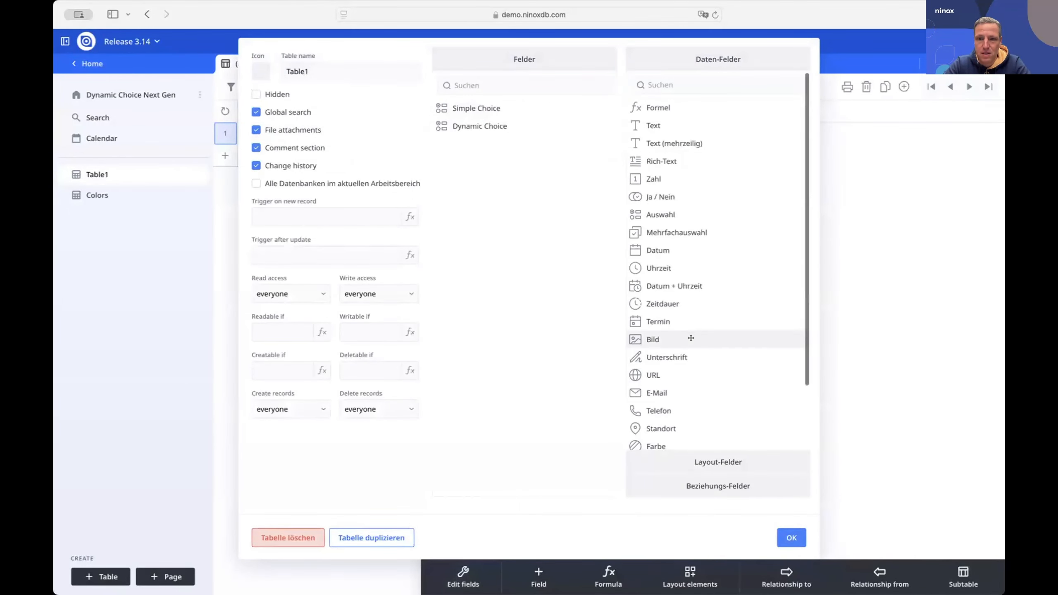
{"action": "scroll", "coordinate": [689, 367], "scroll_direction": "down", "scroll_amount": 3}
{"action": "left_click_drag", "start_coordinate": [685, 423], "coordinate": [527, 282]}
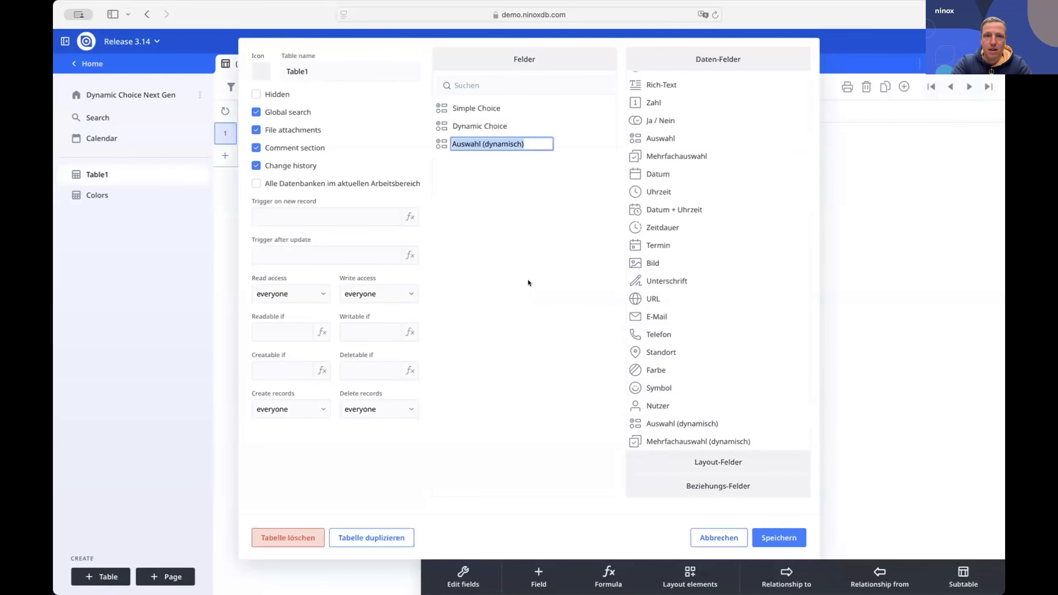
{"action": "type", "text": "Scr"}
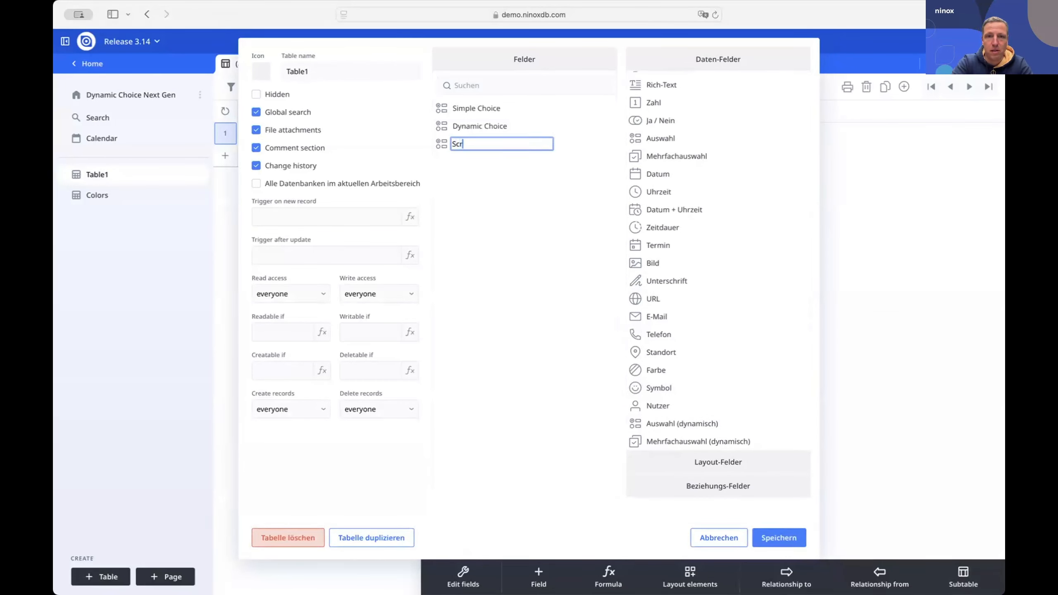
{"action": "type", "text": "iped Choic"}
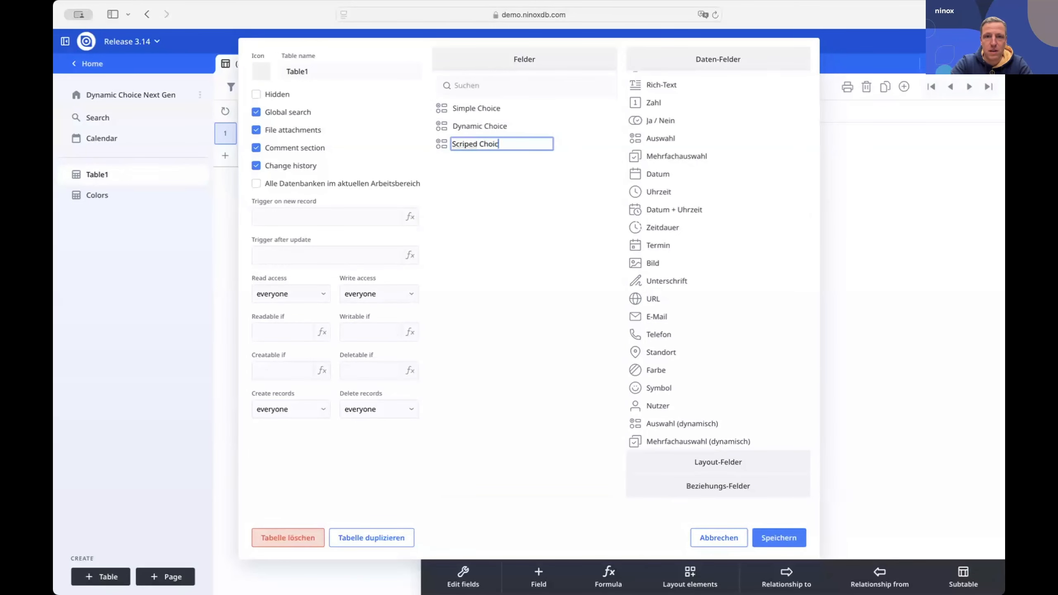
{"action": "type", "text": "e"}
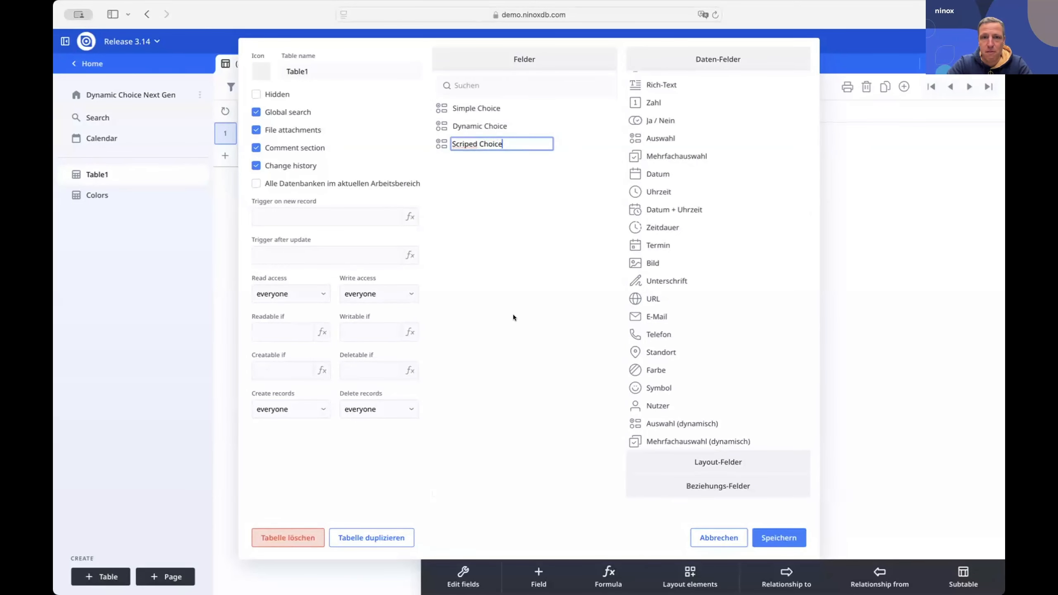
{"action": "left_click", "coordinate": [466, 143]}
{"action": "left_click", "coordinate": [687, 326]}
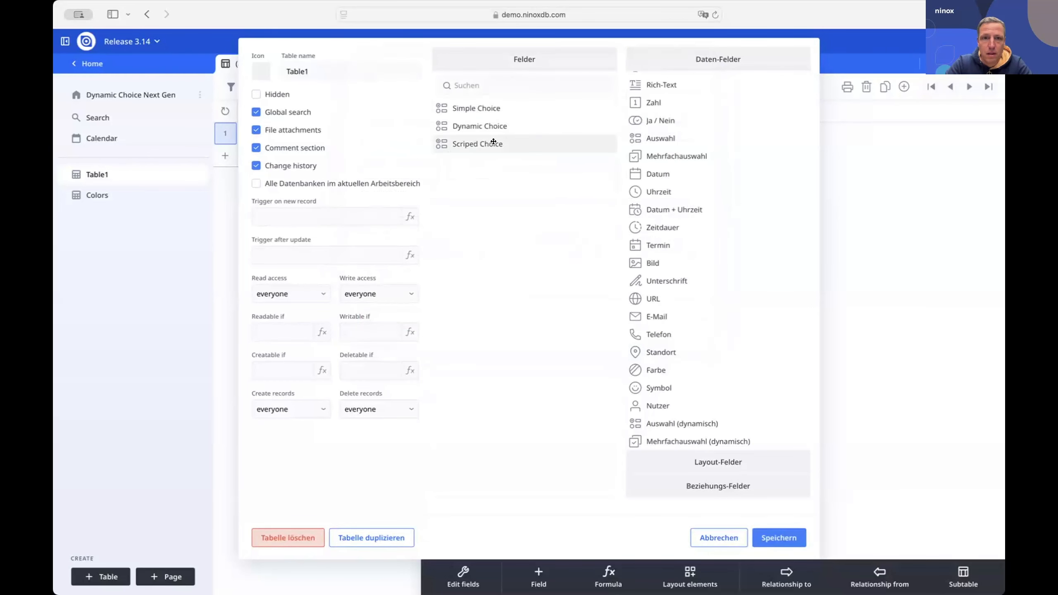
- Correct the new field's name to "Scripted Choice" and save the changes to Table1
{"action": "left_click", "coordinate": [493, 142]}
{"action": "left_click", "coordinate": [411, 131]}
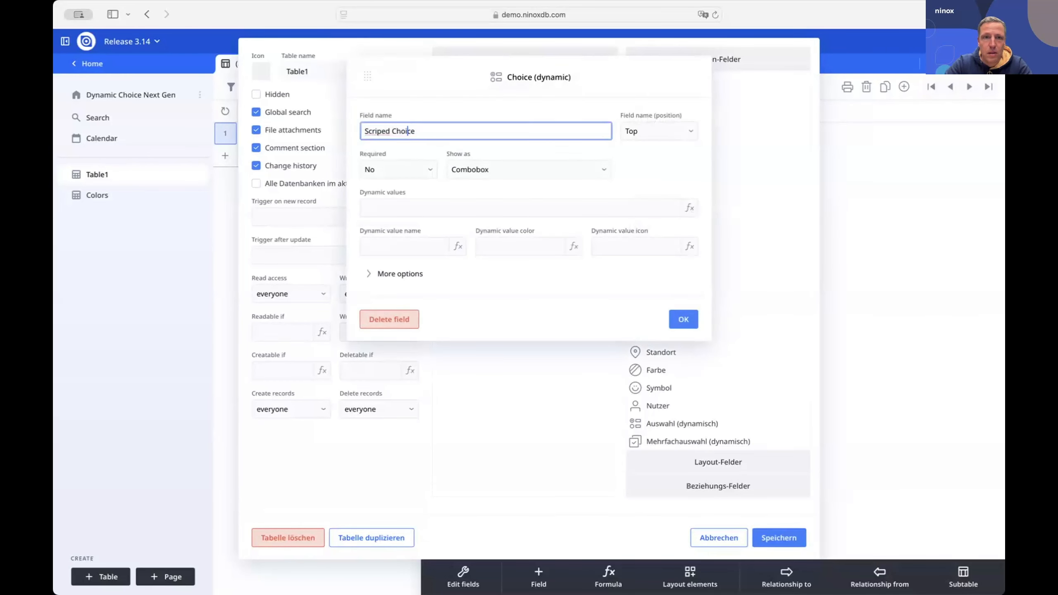
{"action": "type", "text": "t"}
{"action": "key", "text": "Tab"}
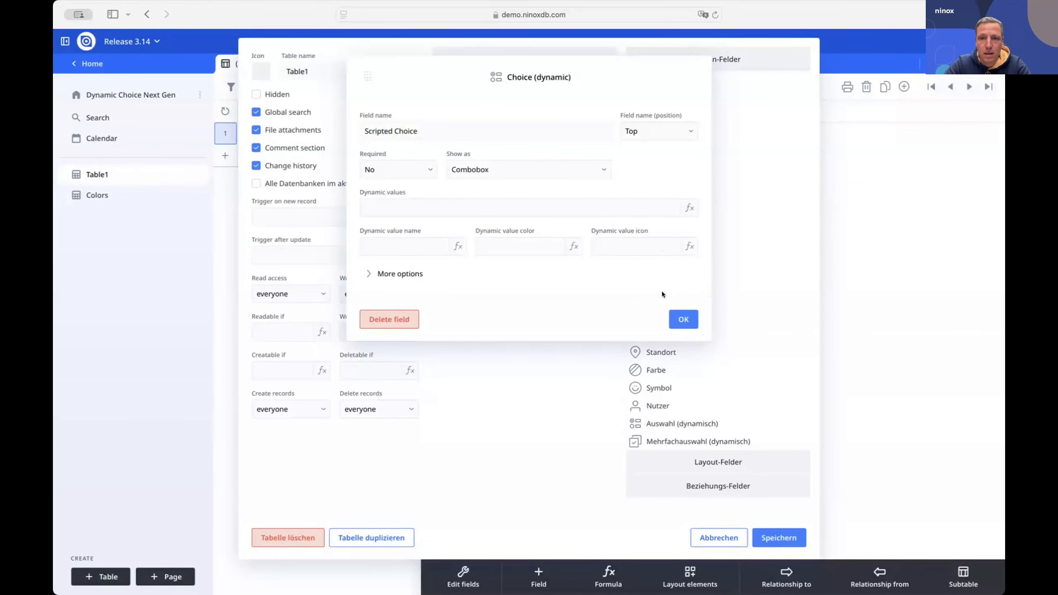
{"action": "left_click", "coordinate": [672, 319]}
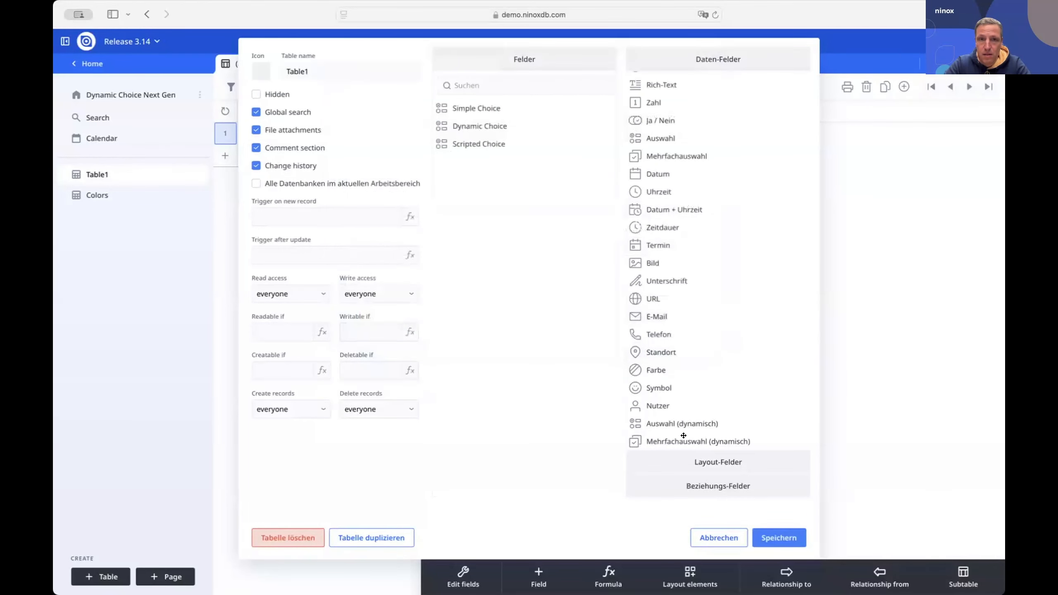
{"action": "left_click", "coordinate": [769, 540]}
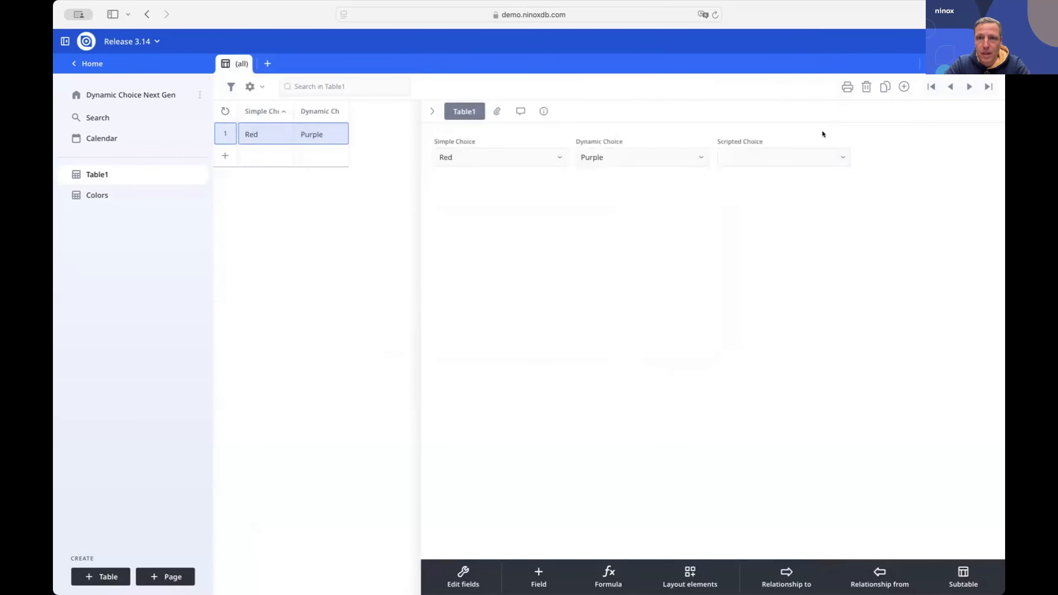
- Enter an array of three empty objects, [{}, {}, {}], as the Scripted Choice field's dynamic values formula
{"action": "left_click", "coordinate": [805, 140]}
{"action": "left_click", "coordinate": [784, 152]}
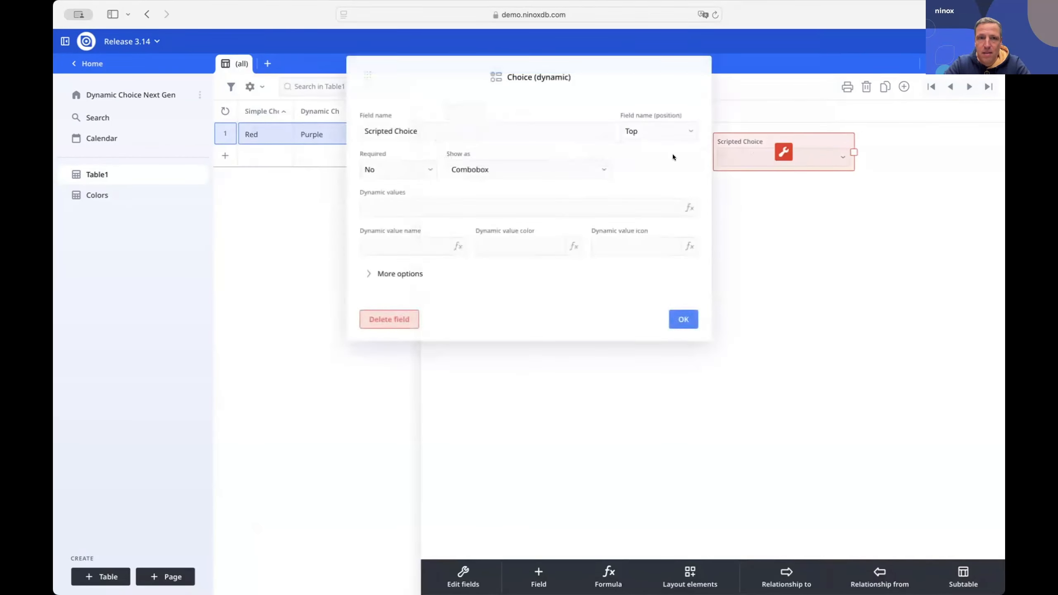
{"action": "left_click", "coordinate": [525, 207]}
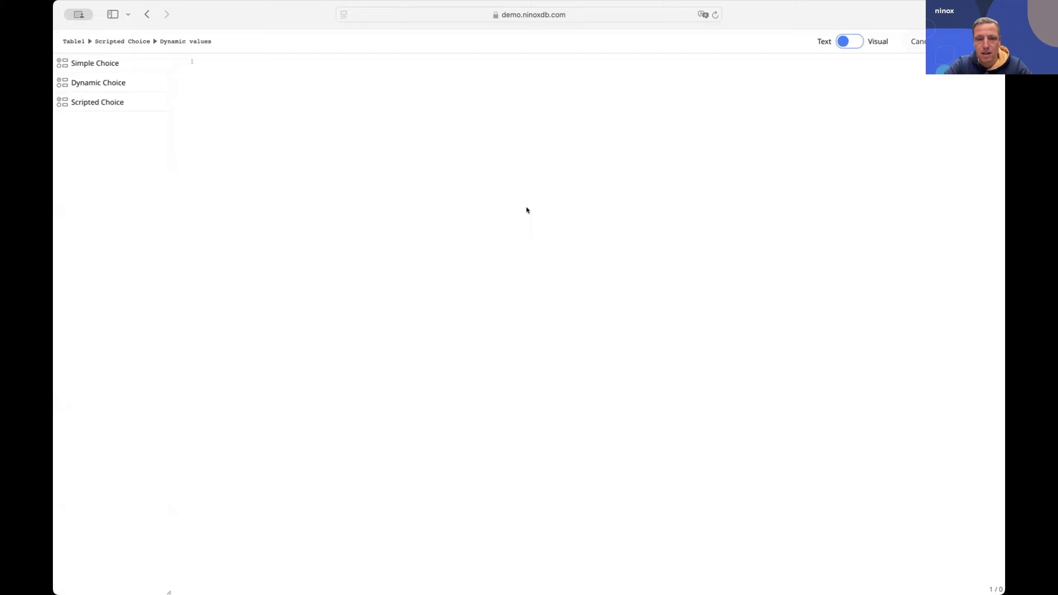
{"action": "type", "text": "[]"}
{"action": "type", "text": "{}"}
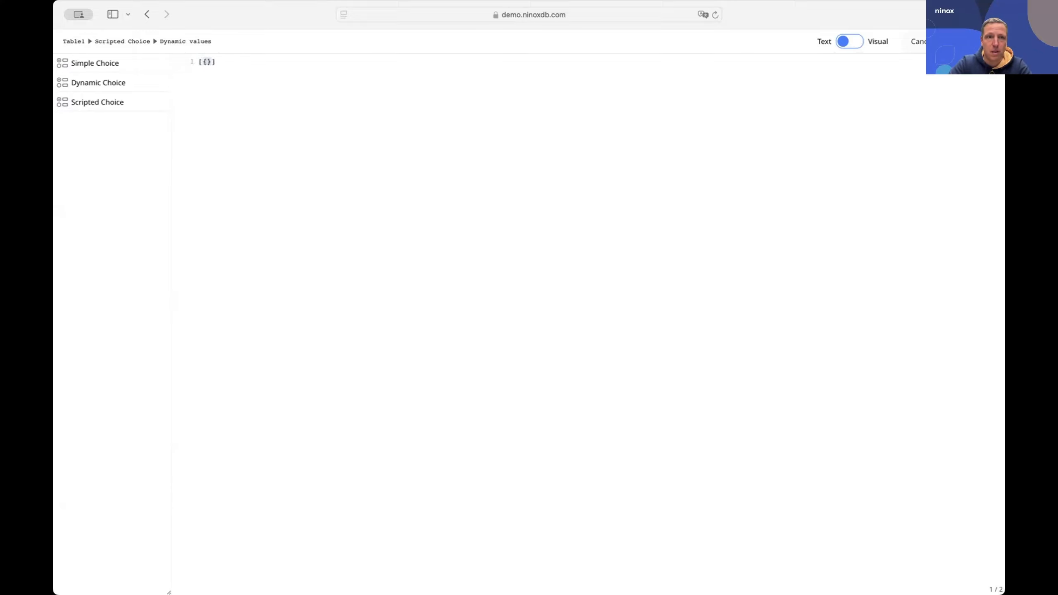
{"action": "type", "text": ", {}, {}"}
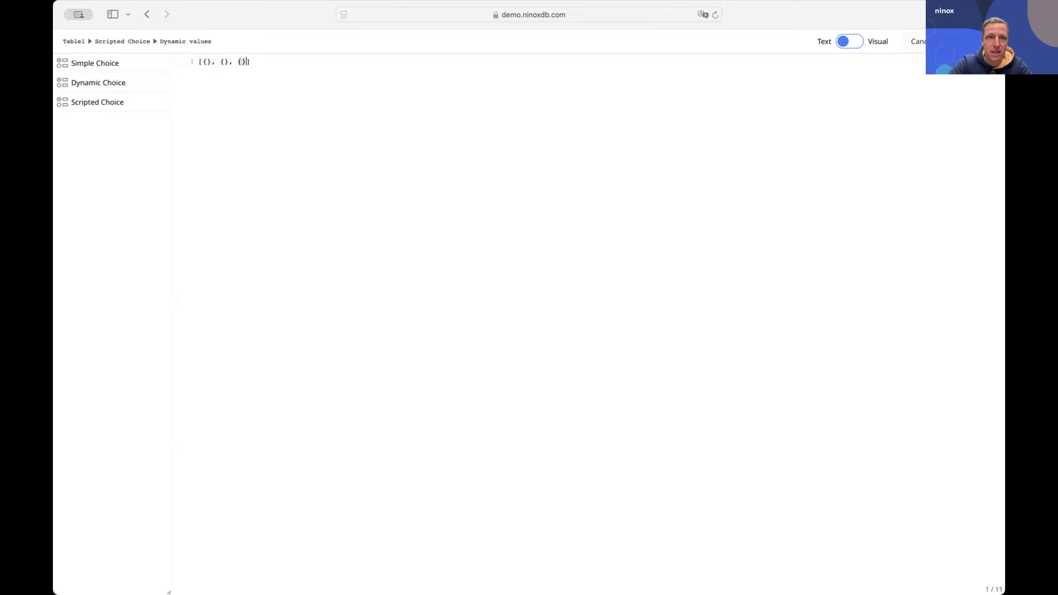
- Fill the array's first object with id:1 and caption:"Red"
{"action": "key", "text": "Left"}
{"action": "key", "text": "Left"}
{"action": "key", "text": "Left"}
{"action": "key", "text": "Left"}
{"action": "key", "text": "Left"}
{"action": "key", "text": "Left"}
{"action": "key", "text": "Left"}
{"action": "key", "text": "Left"}
{"action": "type", "text": "id:1, cap"}
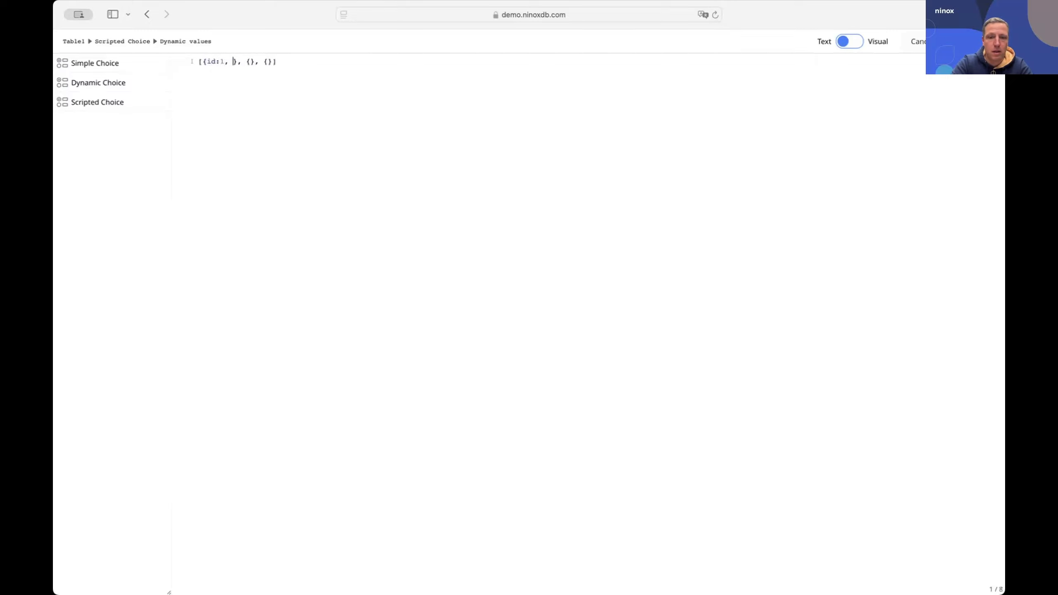
{"action": "type", "text": "tion:\"Red"}
- Fill the array's second object with id:2 and caption: "Green"
{"action": "key", "text": "Right"}
{"action": "key", "text": "Right"}
{"action": "key", "text": "Right"}
{"action": "key", "text": "Right"}
{"action": "key", "text": "Right"}
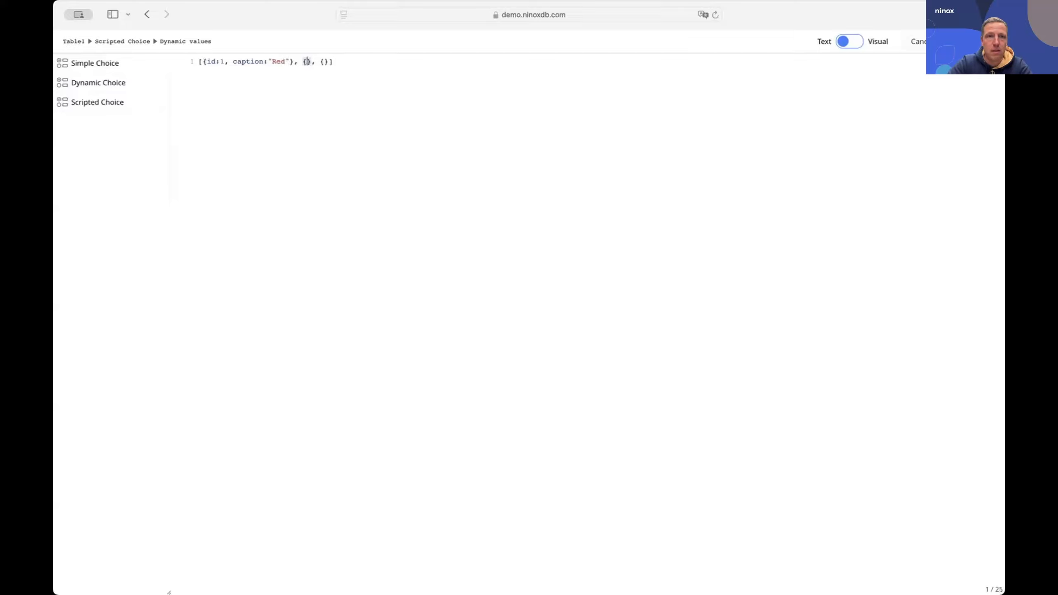
{"action": "type", "text": "id"}
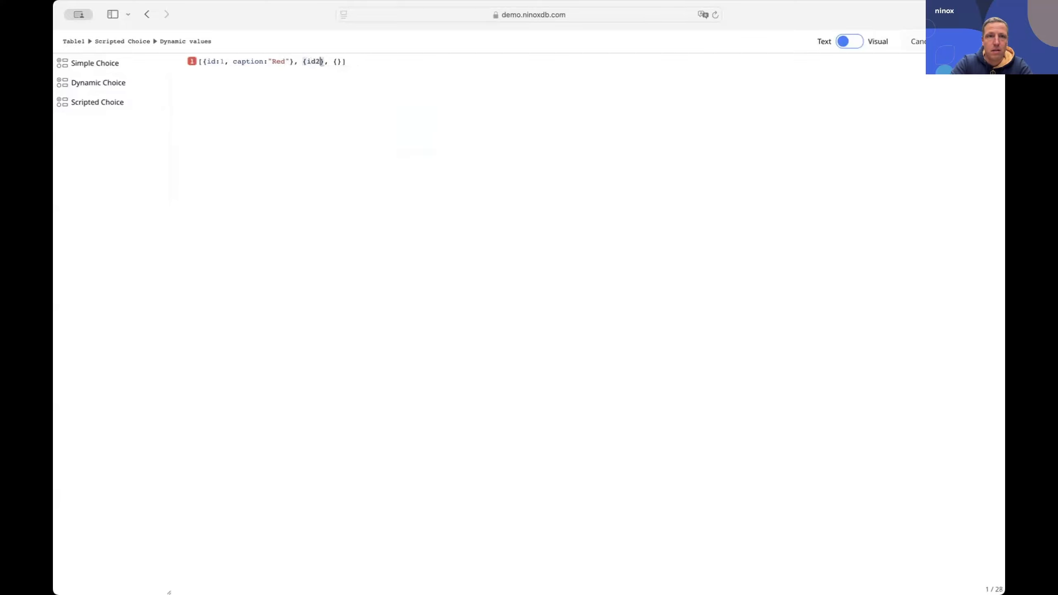
{"action": "type", "text": ":2, capt"}
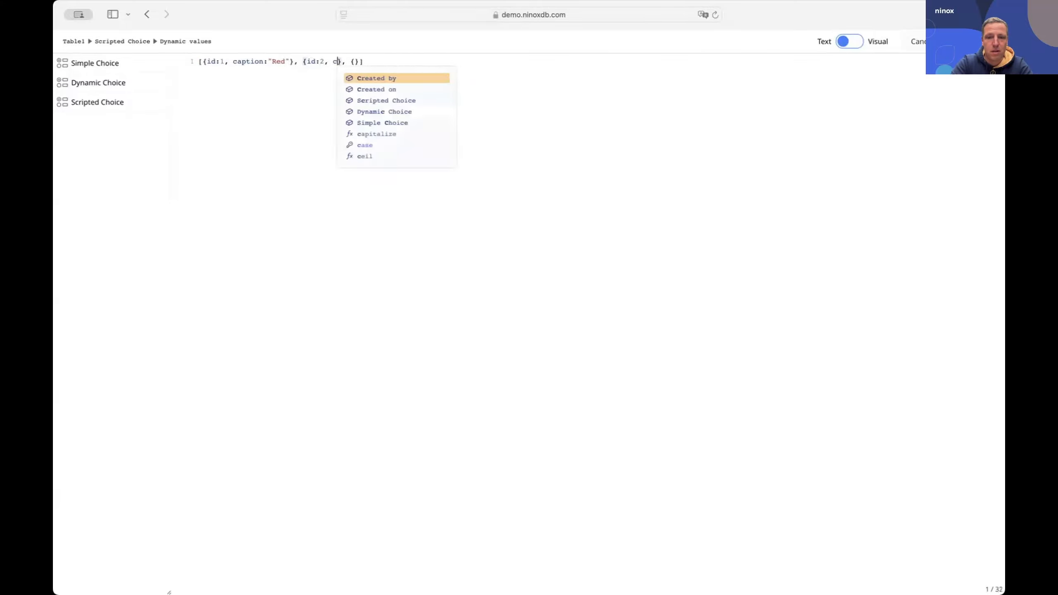
{"action": "type", "text": "ion"}
{"action": "key", "text": "BackSpace"}
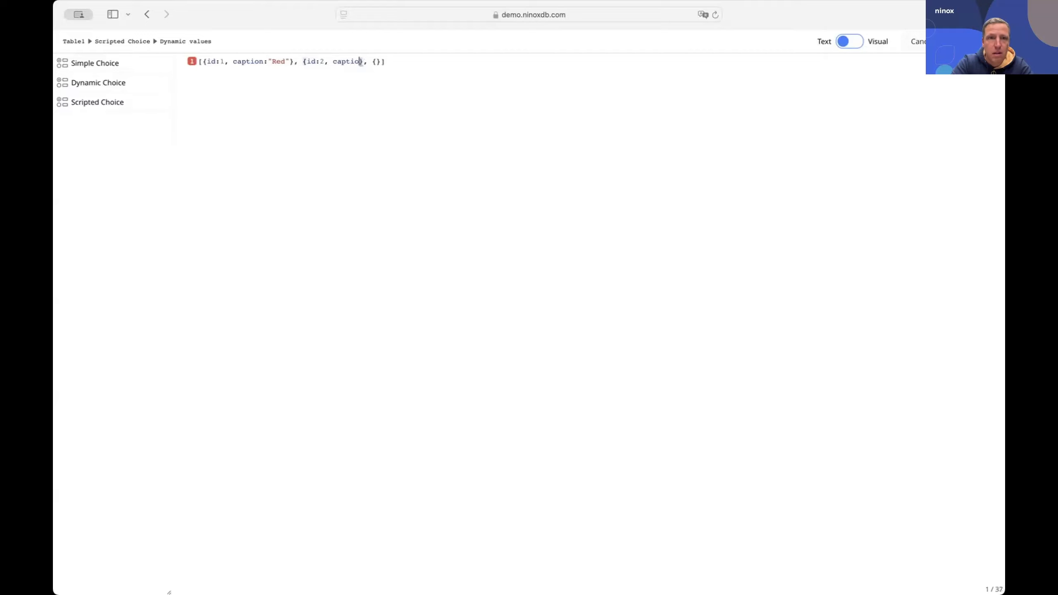
{"action": "type", "text": "n: "}
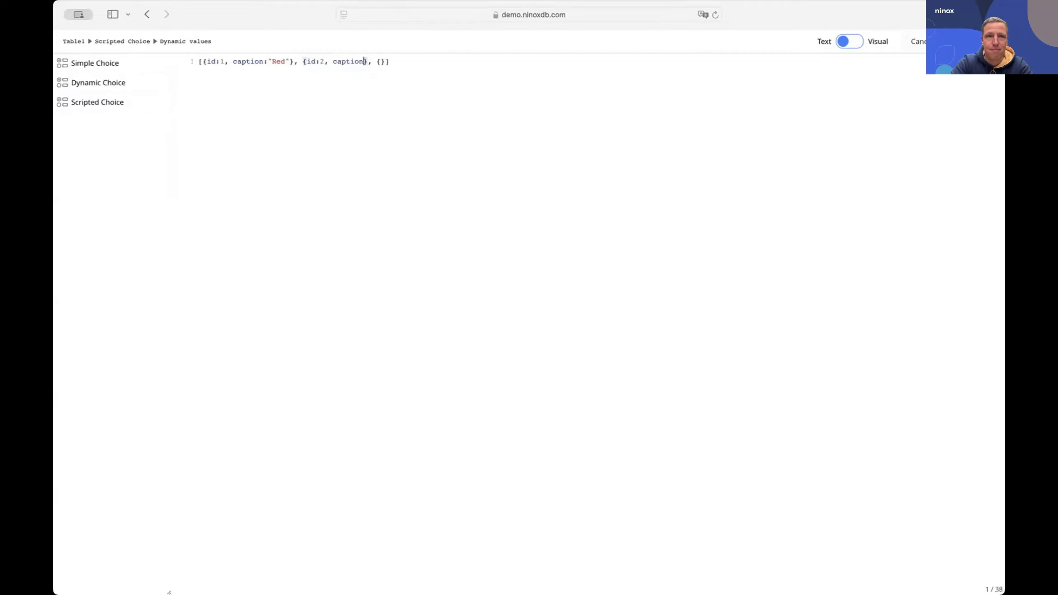
{"action": "type", "text": "\"Green\""}
- Fill the array's third object with id:4 and caption "Blue", and save the formula and the Scripted Choice field's settings
{"action": "key", "text": "Right"}
{"action": "key", "text": "Right"}
{"action": "key", "text": "Right"}
{"action": "key", "text": "Right"}
{"action": "type", "text": "id: "}
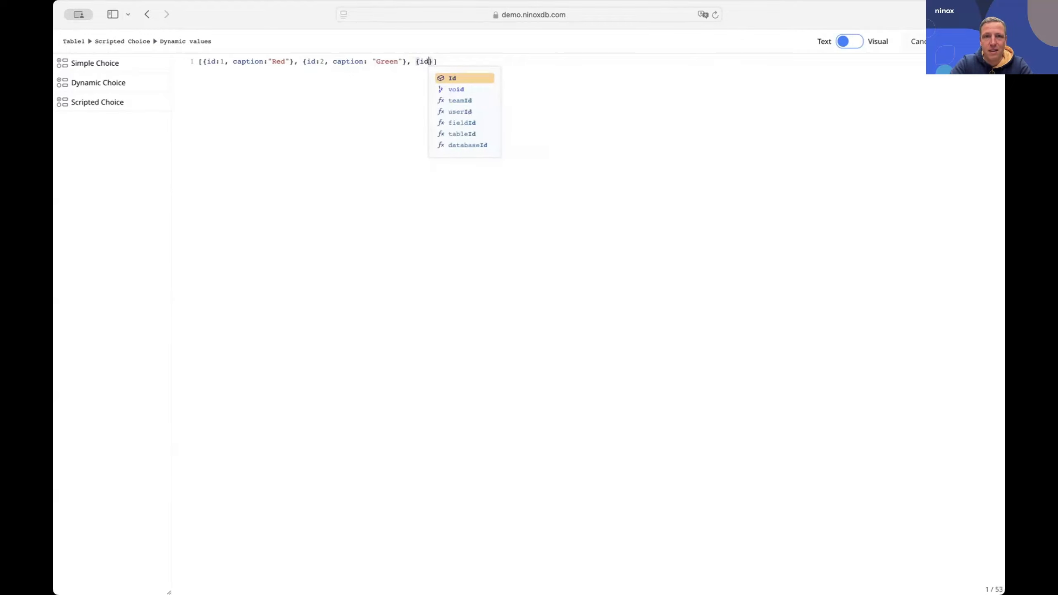
{"action": "type", "text": "4, capt"}
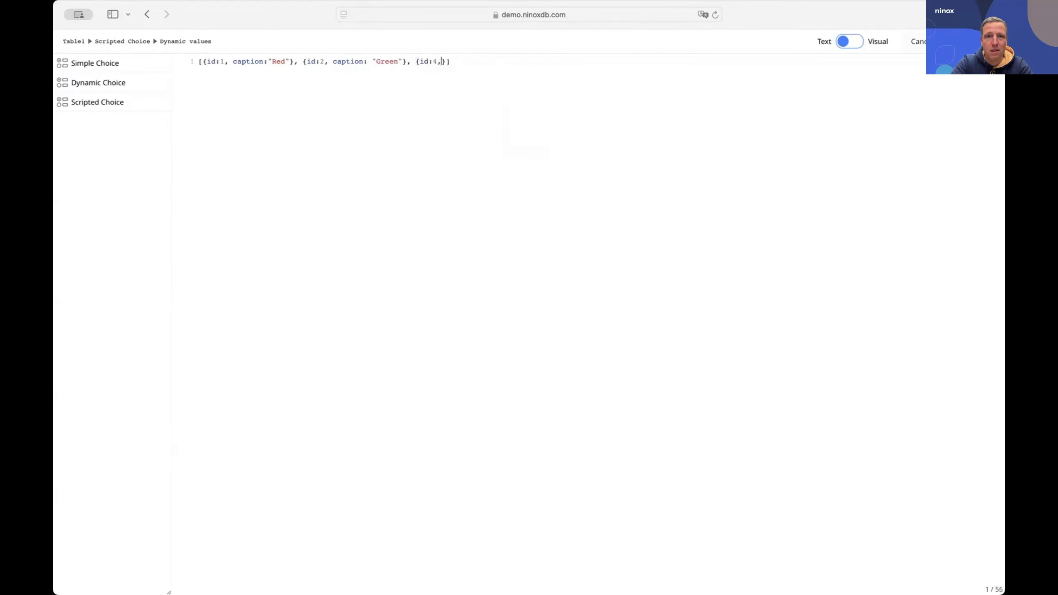
{"action": "type", "text": "ion: \"Blue"}
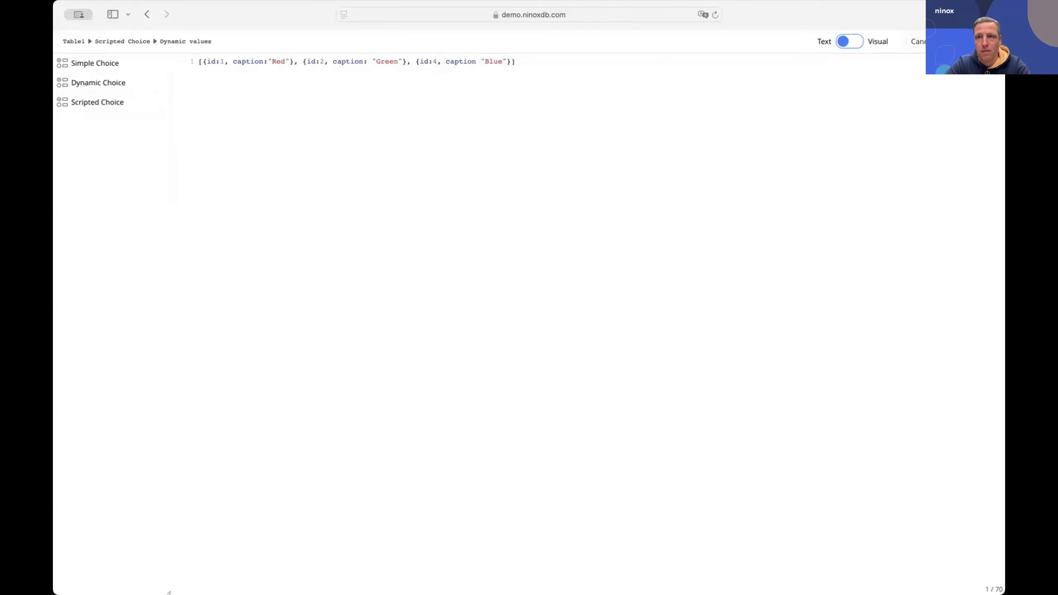
{"action": "left_click", "coordinate": [979, 42]}
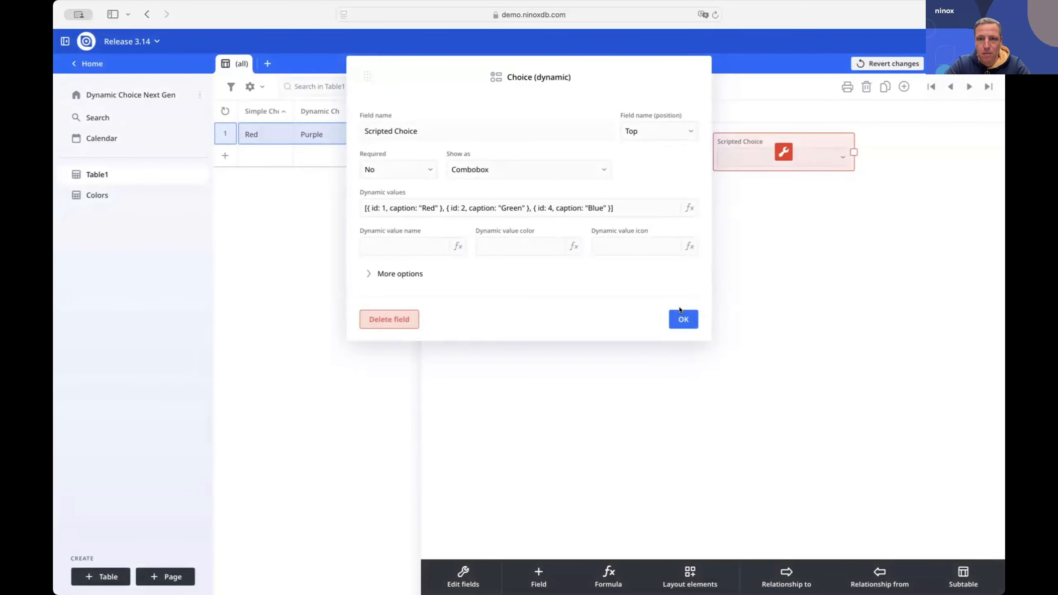
{"action": "left_click", "coordinate": [677, 314]}
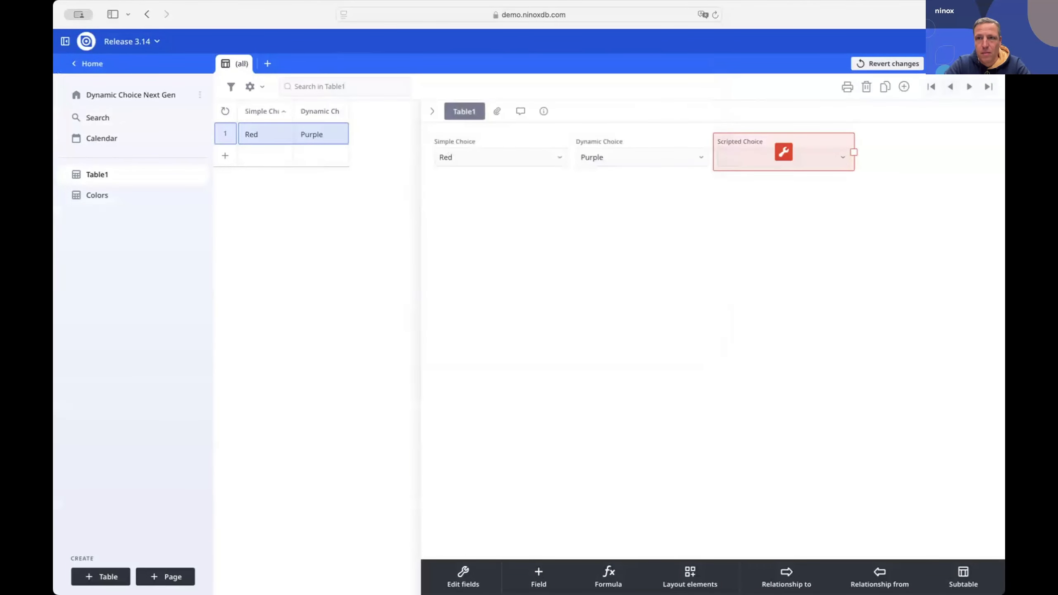
- Check the options offered by the Scripted Choice field and look at the Simple Choice field's settings for comparison
{"action": "left_click", "coordinate": [822, 160]}
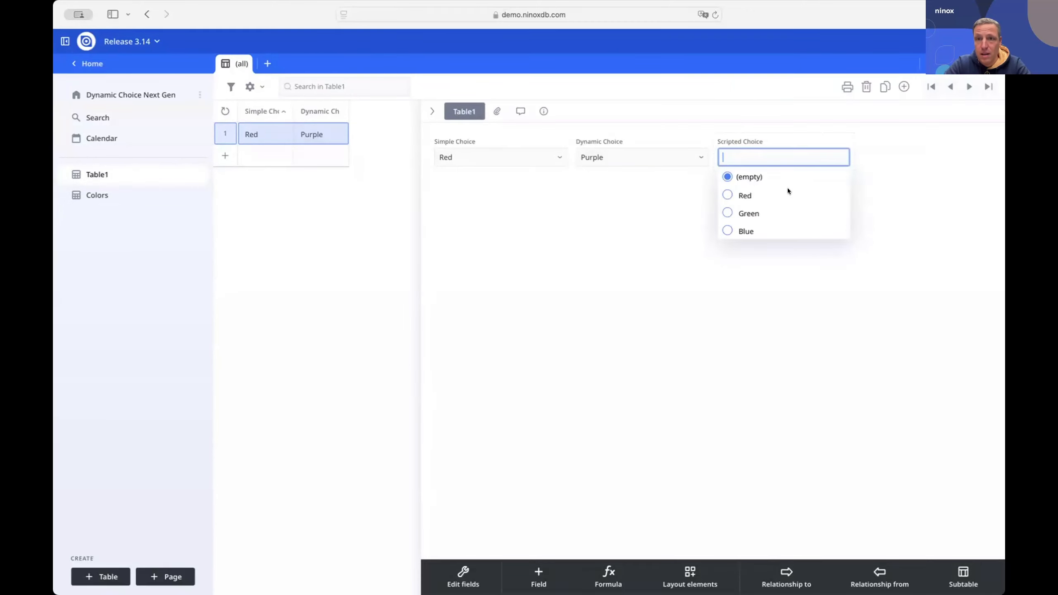
{"action": "left_click", "coordinate": [882, 175]}
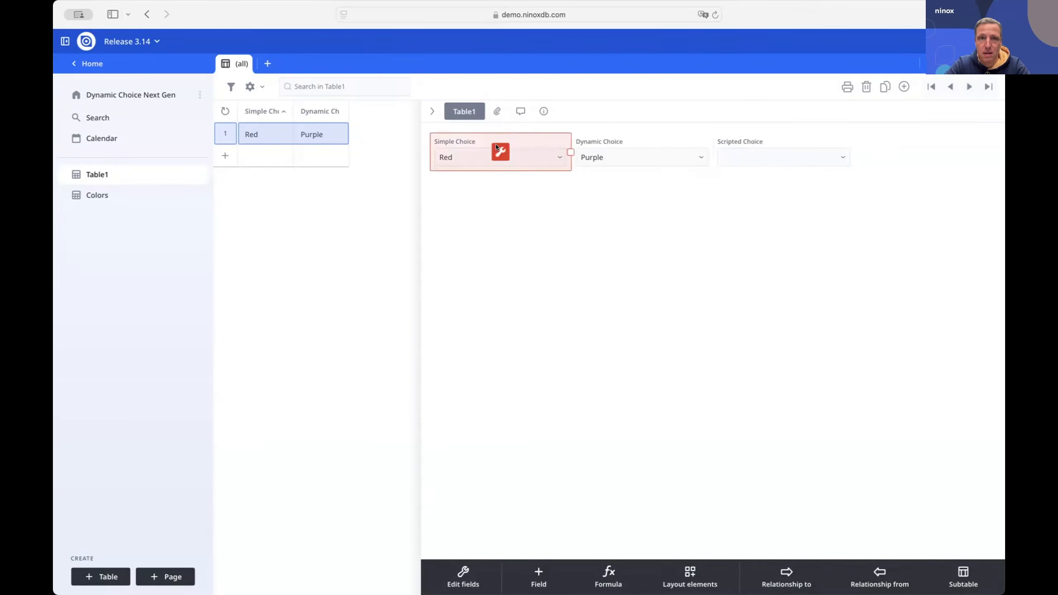
{"action": "left_click", "coordinate": [499, 151]}
{"action": "left_click", "coordinate": [683, 584]}
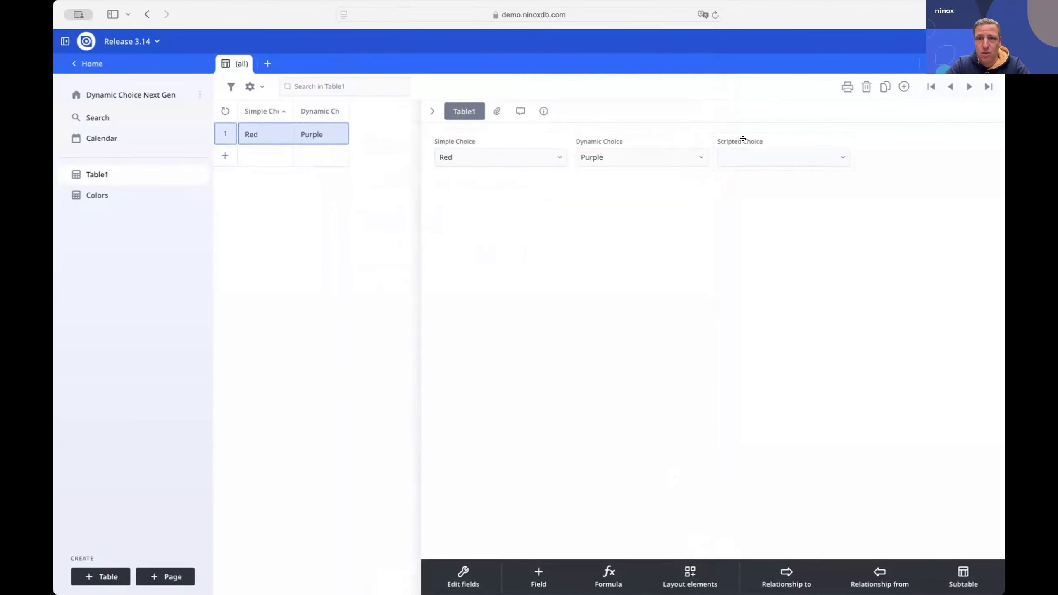
- Review the scripted array in the Scripted Choice field's dynamic values formula, and close the field settings without changes
{"action": "left_click", "coordinate": [783, 152]}
{"action": "left_click", "coordinate": [589, 208]}
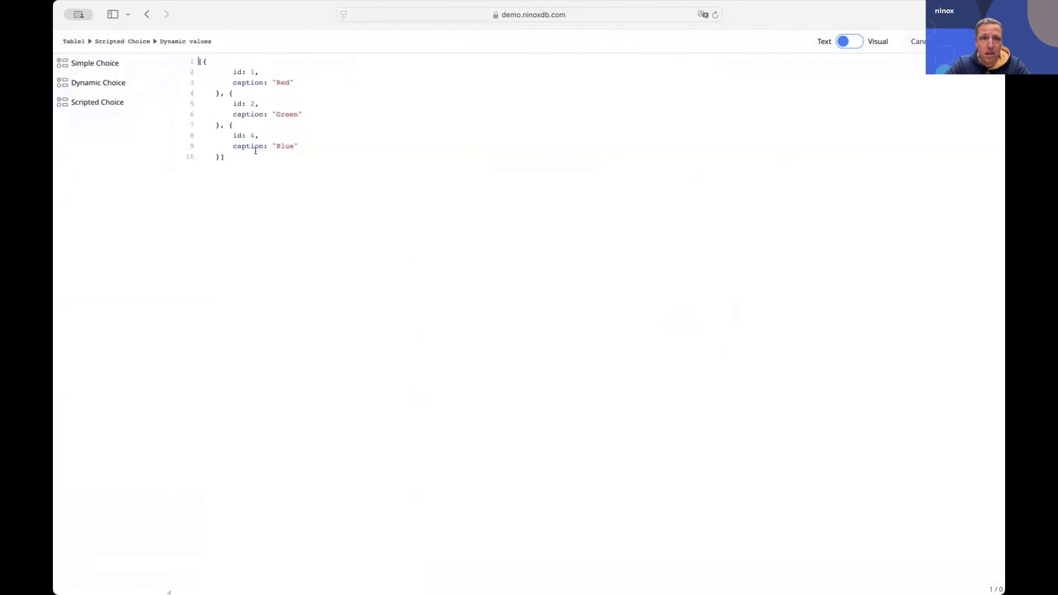
{"action": "left_click", "coordinate": [928, 41]}
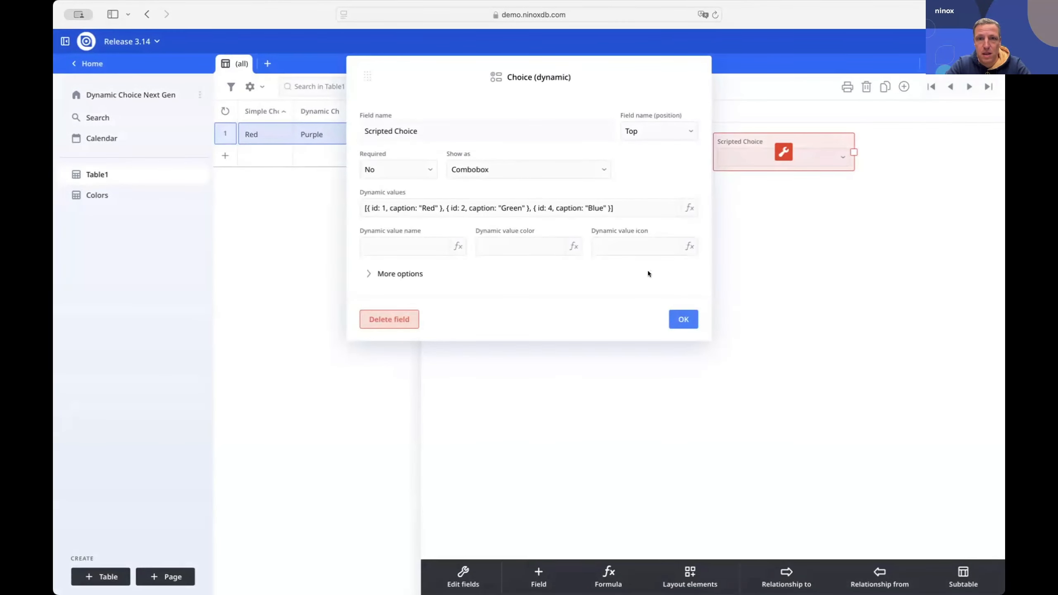
{"action": "left_click", "coordinate": [628, 210]}
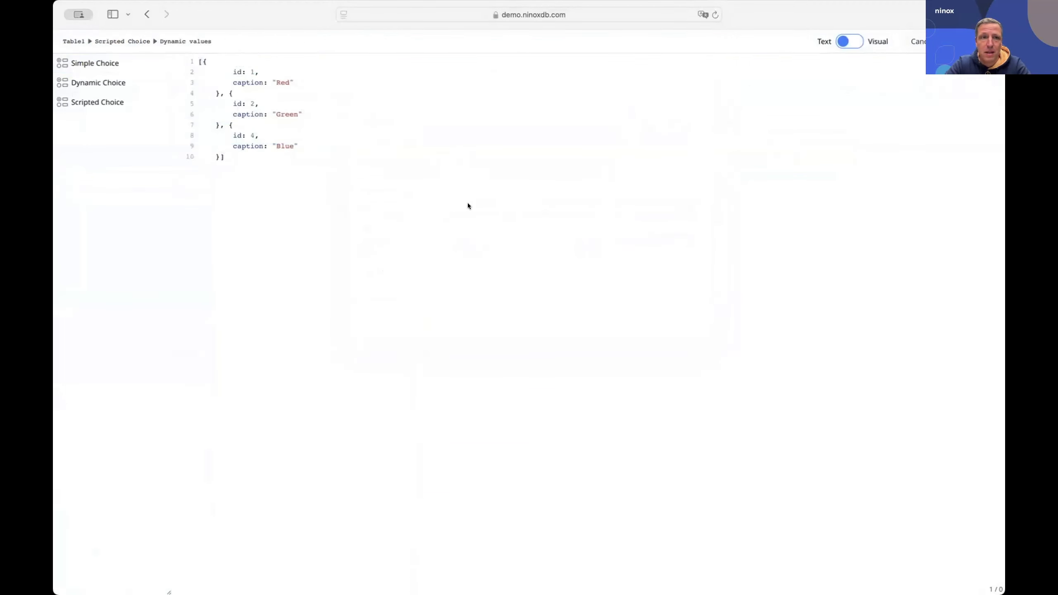
{"action": "left_click", "coordinate": [919, 41]}
{"action": "left_click", "coordinate": [683, 319]}
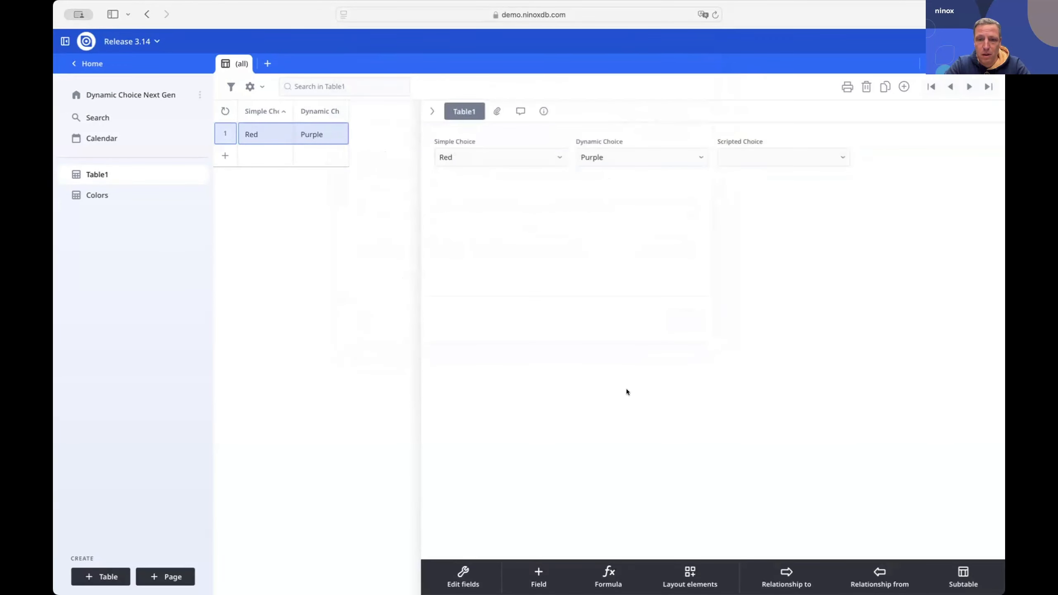
- Add another dynamic choice field to Table1 and name it "Next Gen Choice"
{"action": "left_click", "coordinate": [464, 573]}
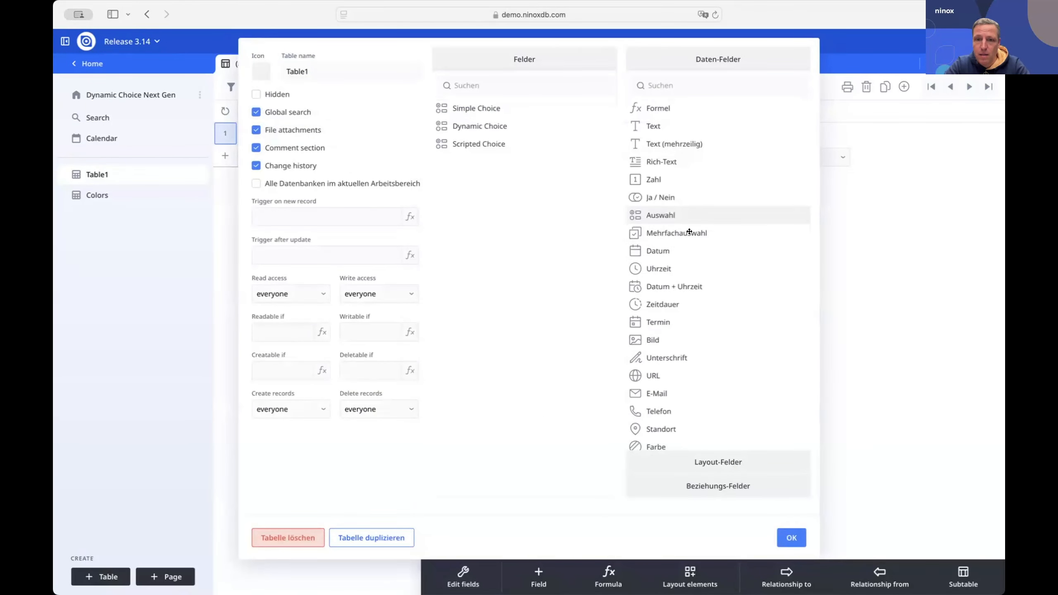
{"action": "scroll", "coordinate": [688, 236], "scroll_direction": "down", "scroll_amount": 3}
{"action": "left_click_drag", "start_coordinate": [679, 422], "coordinate": [511, 309]}
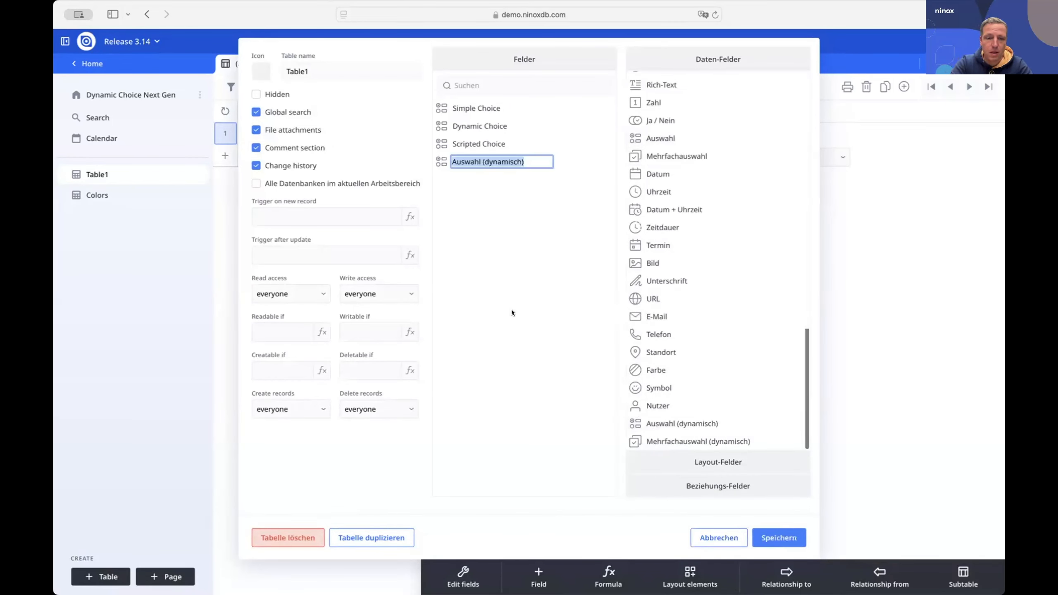
{"action": "type", "text": "Next Gen "}
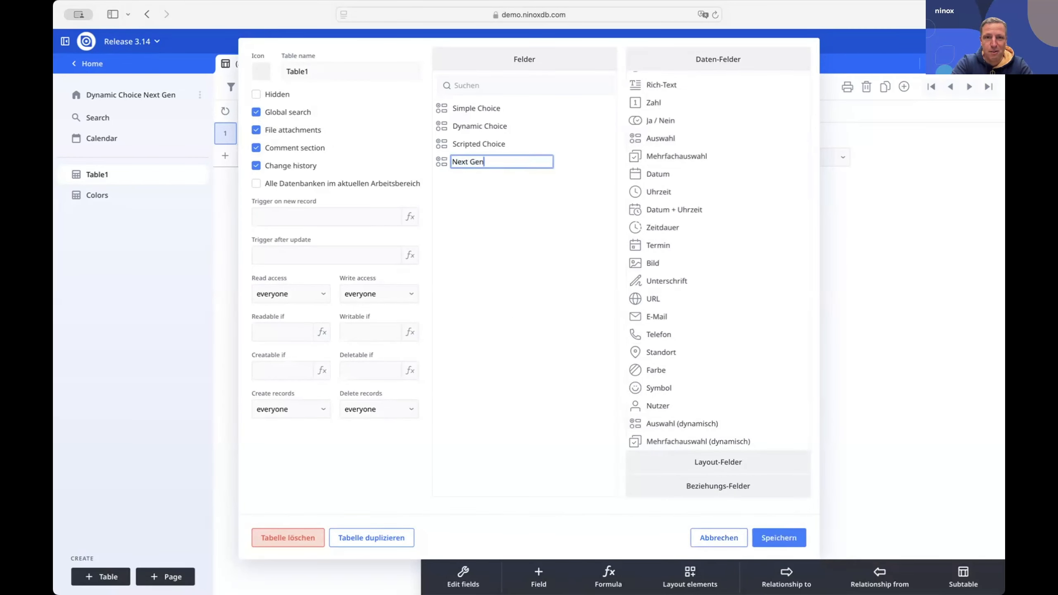
{"action": "type", "text": "Choice"}
{"action": "left_click", "coordinate": [532, 200]}
- Begin the Next Gen Choice field's dynamic values formula with the variable declaration let year:=2024;
{"action": "left_click", "coordinate": [479, 162]}
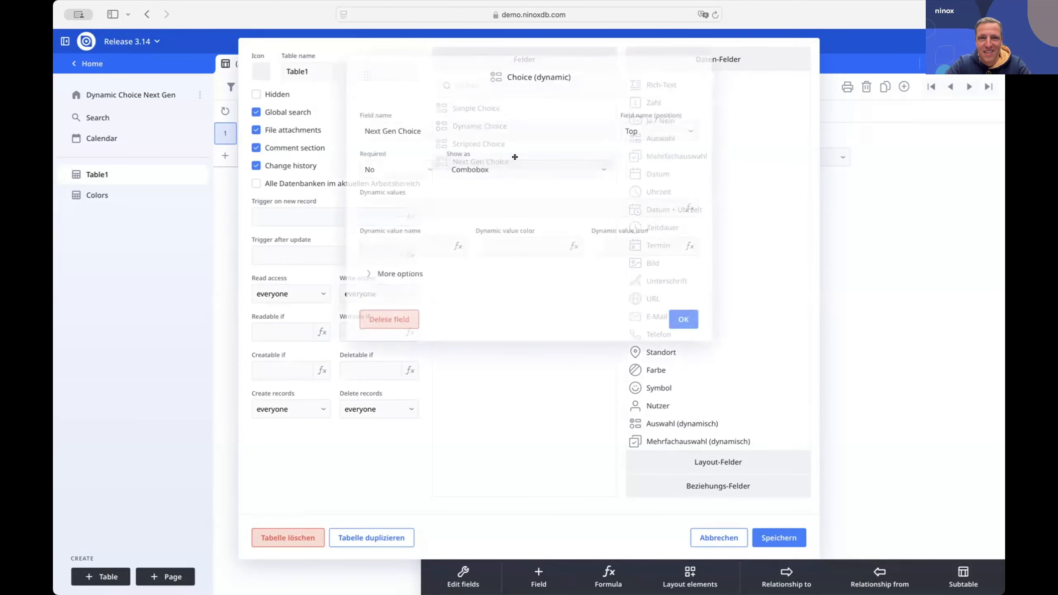
{"action": "left_click", "coordinate": [448, 207]}
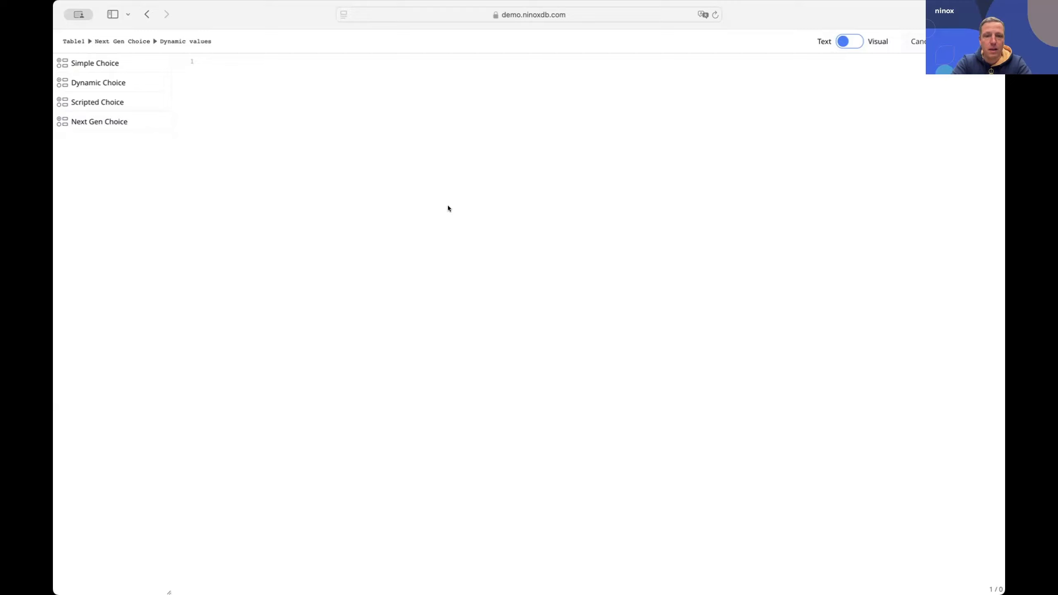
{"action": "type", "text": "let "}
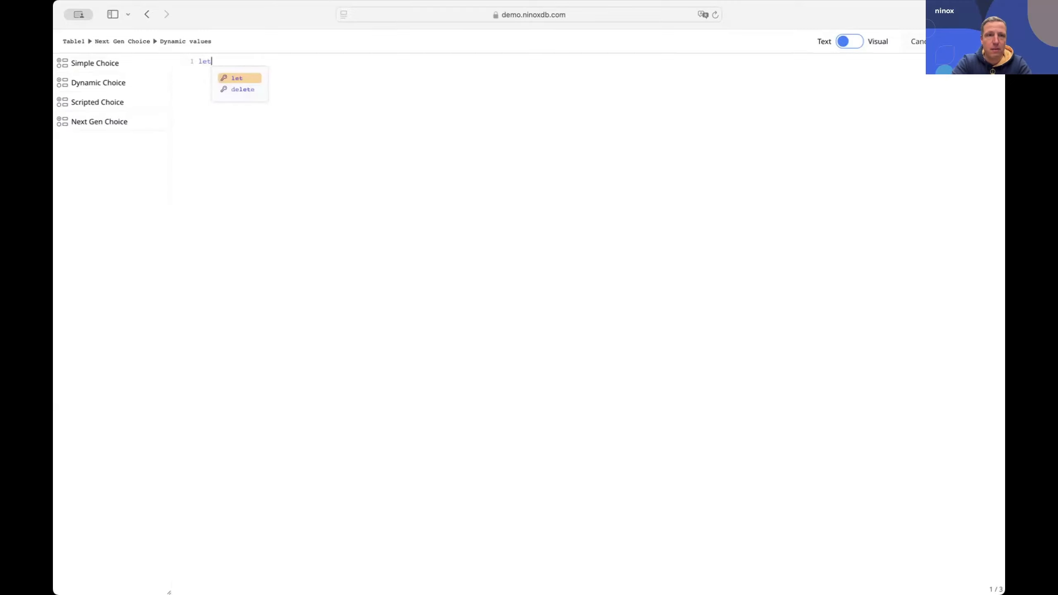
{"action": "type", "text": "year:"}
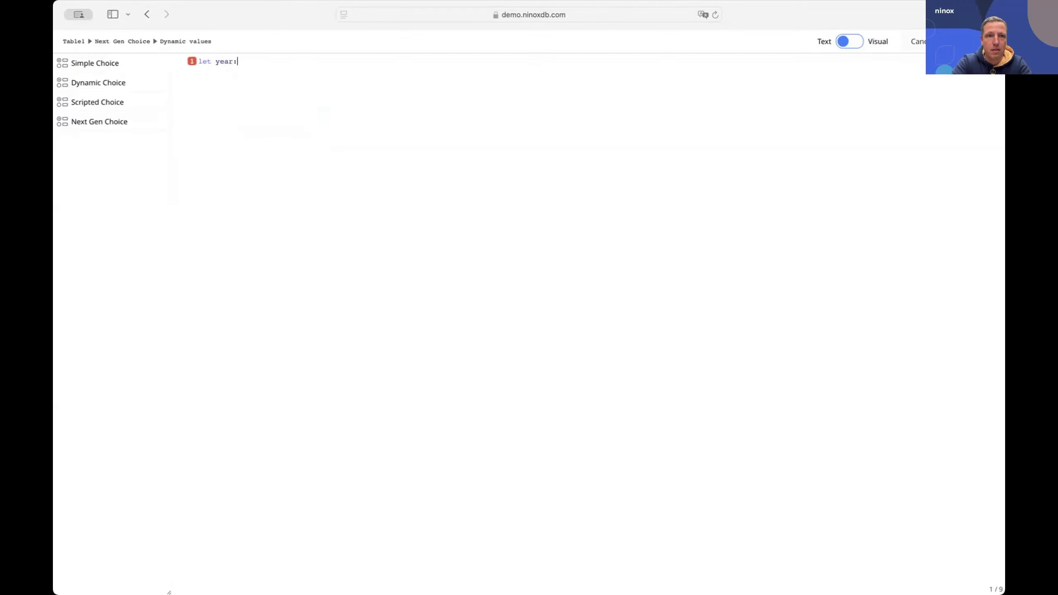
{"action": "type", "text": "=2024;"}
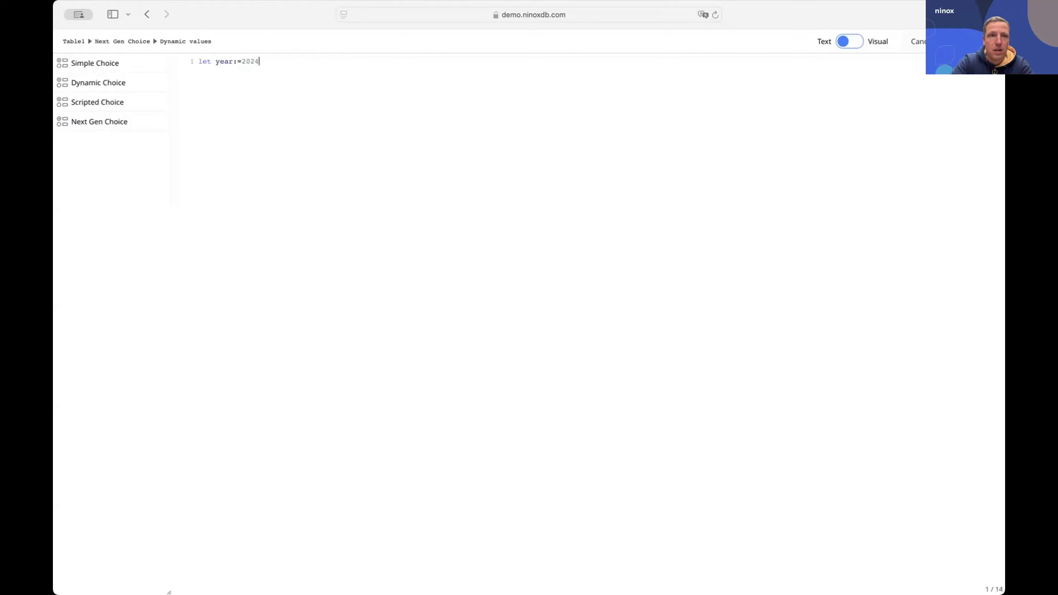
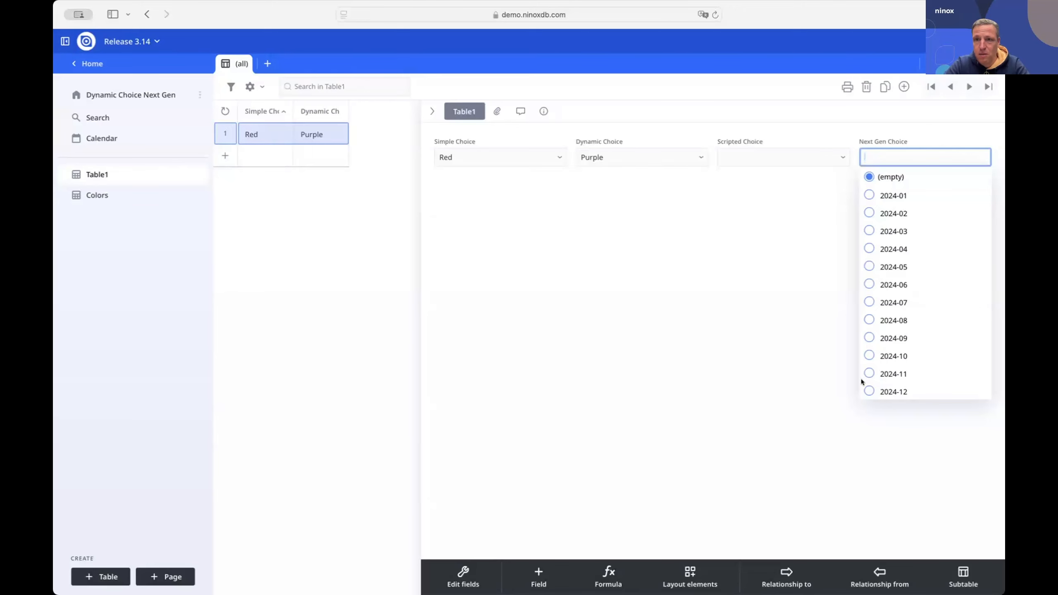
- Try showing the Next Gen Choice field as radio buttons, and set its display style to Switch
{"action": "left_click", "coordinate": [758, 216]}
{"action": "left_click", "coordinate": [886, 134]}
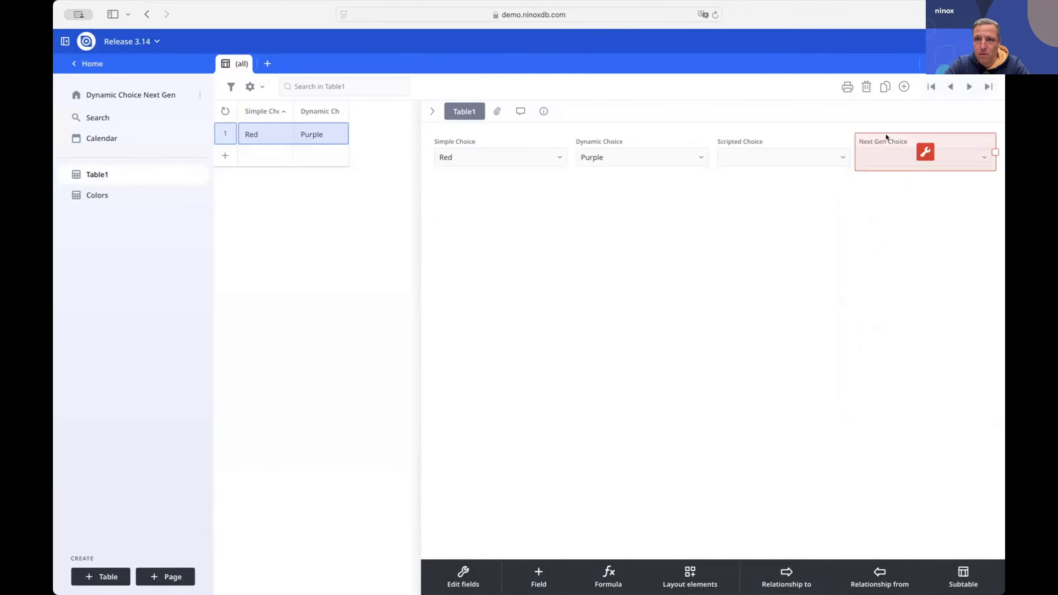
{"action": "left_click", "coordinate": [926, 152]}
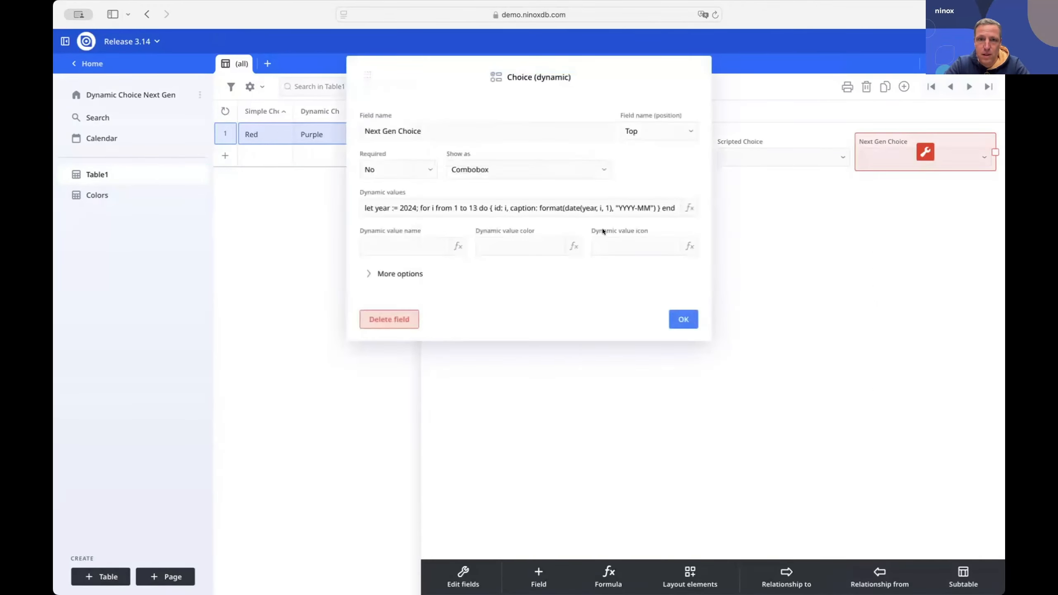
{"action": "left_click", "coordinate": [575, 172]}
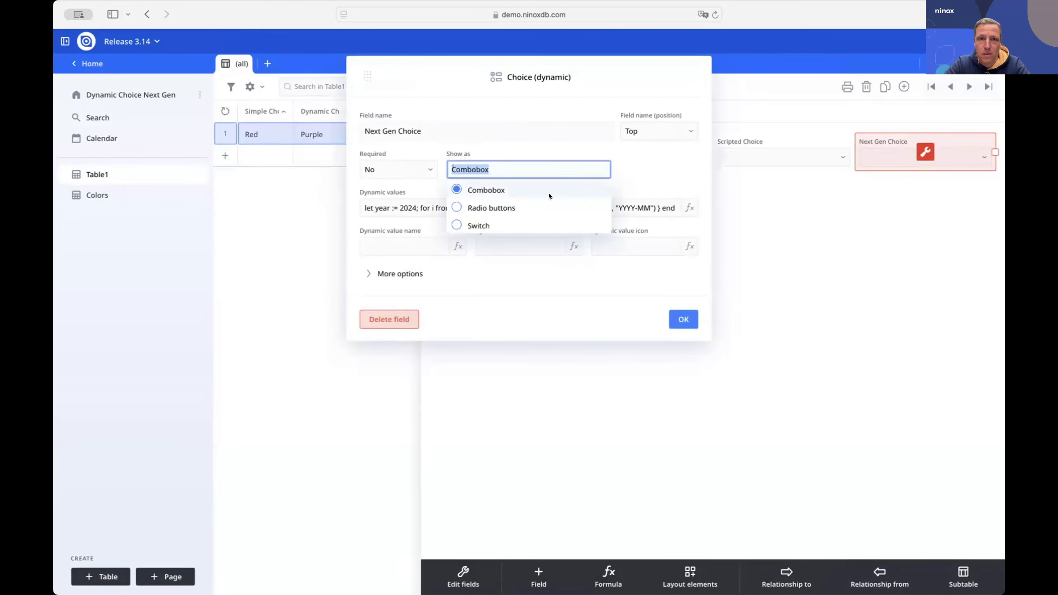
{"action": "left_click", "coordinate": [539, 202]}
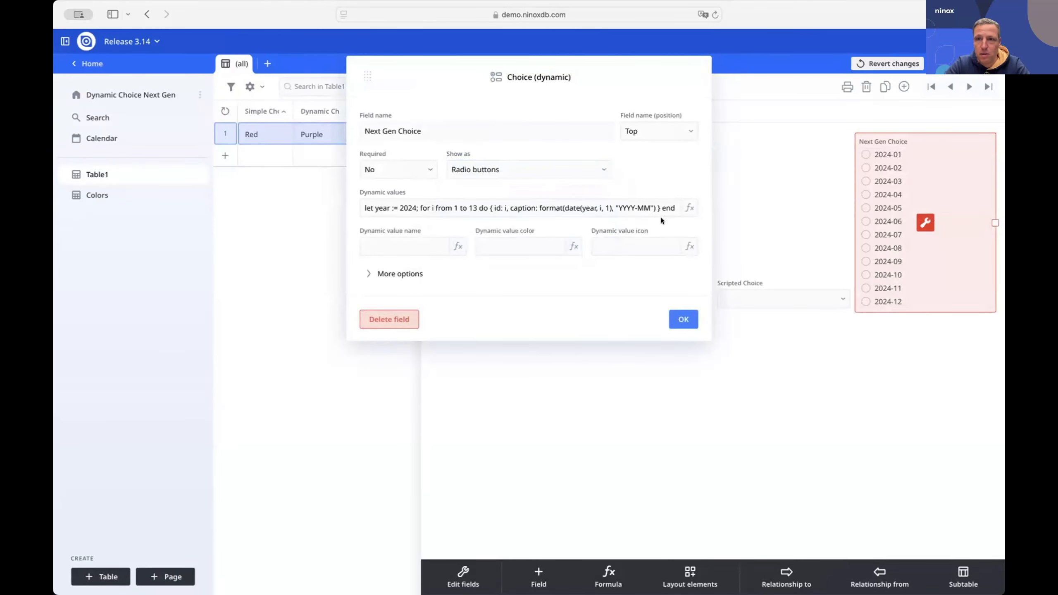
{"action": "left_click", "coordinate": [590, 166]}
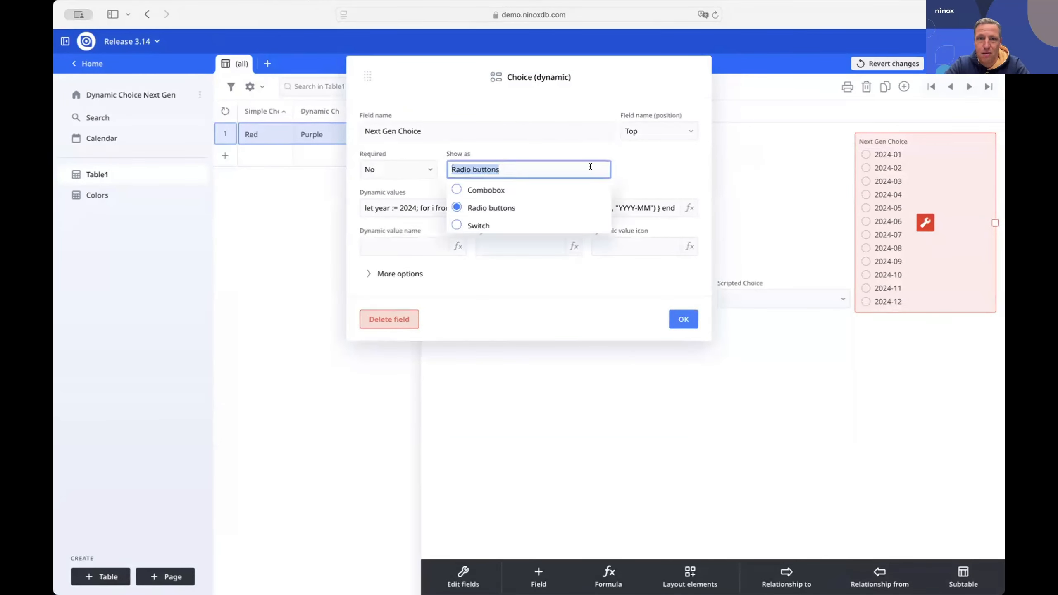
{"action": "left_click", "coordinate": [526, 221]}
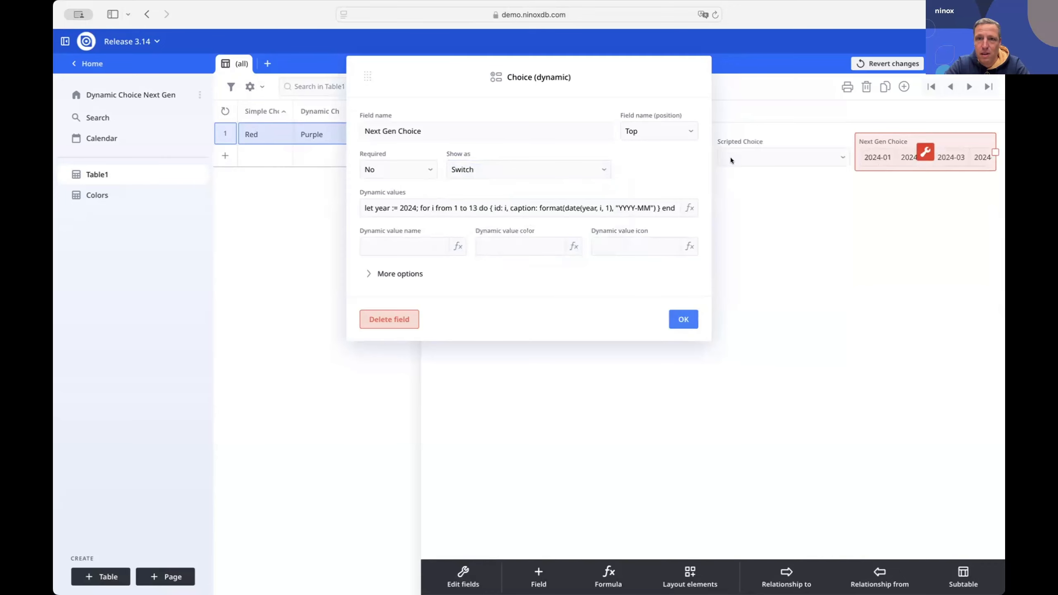
{"action": "left_click", "coordinate": [679, 317]}
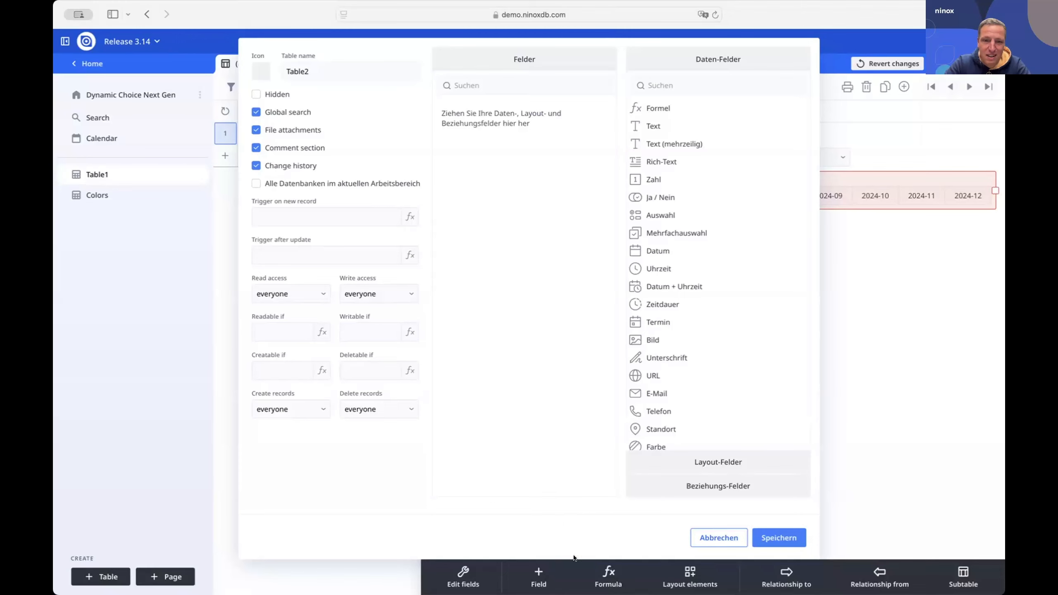
- Discard the new Table2 without saving it
{"action": "left_click_drag", "start_coordinate": [768, 388], "coordinate": [744, 524]}
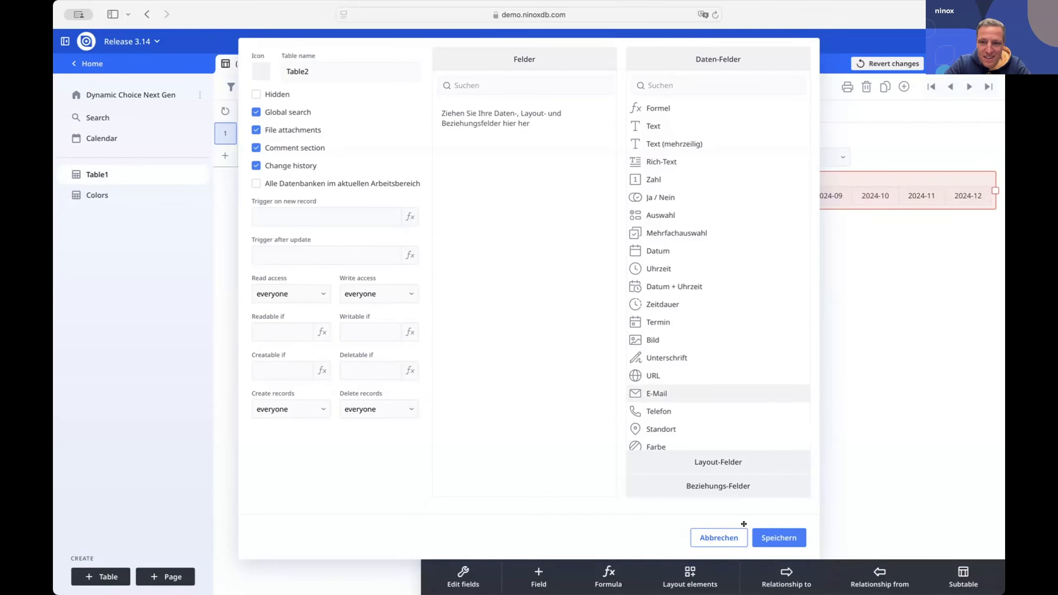
{"action": "left_click", "coordinate": [709, 539]}
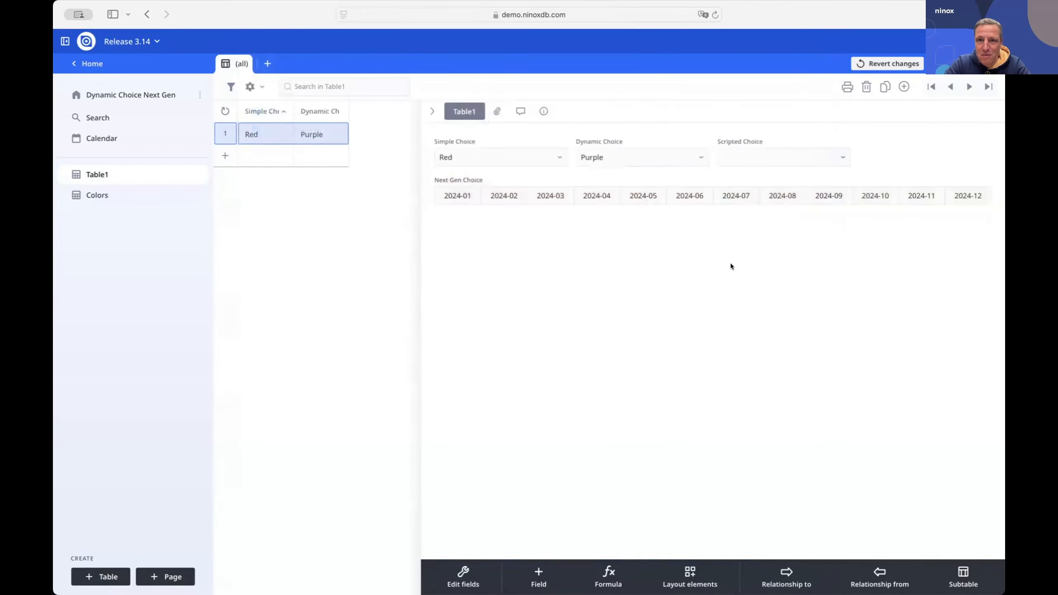
{"action": "left_click", "coordinate": [709, 183]}
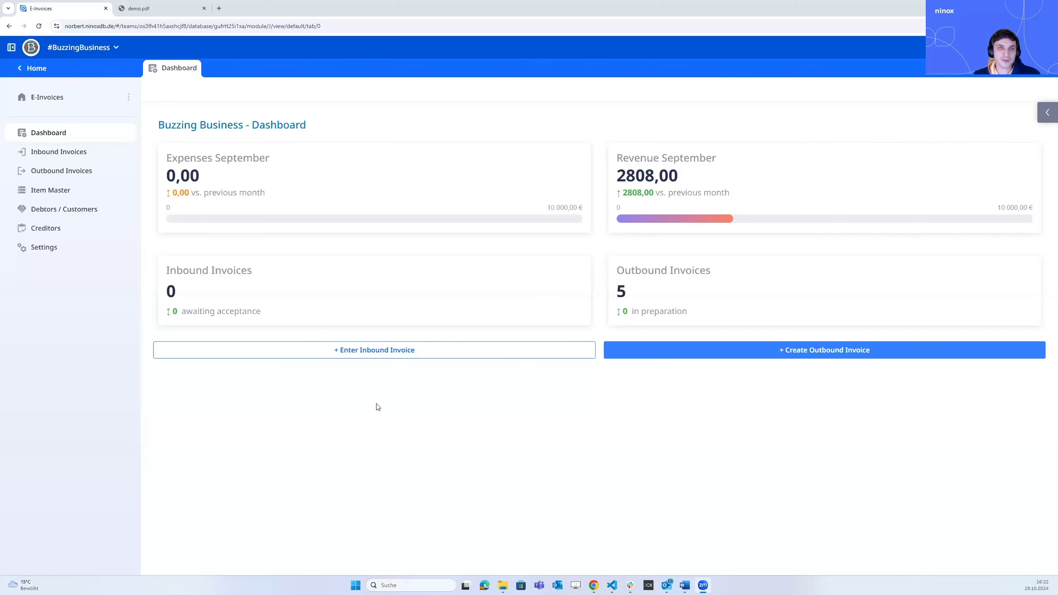
- Create a new inbound invoice from the E-Invoices dashboard and upload the Amazing AG invoice file to it
{"action": "left_click", "coordinate": [367, 354]}
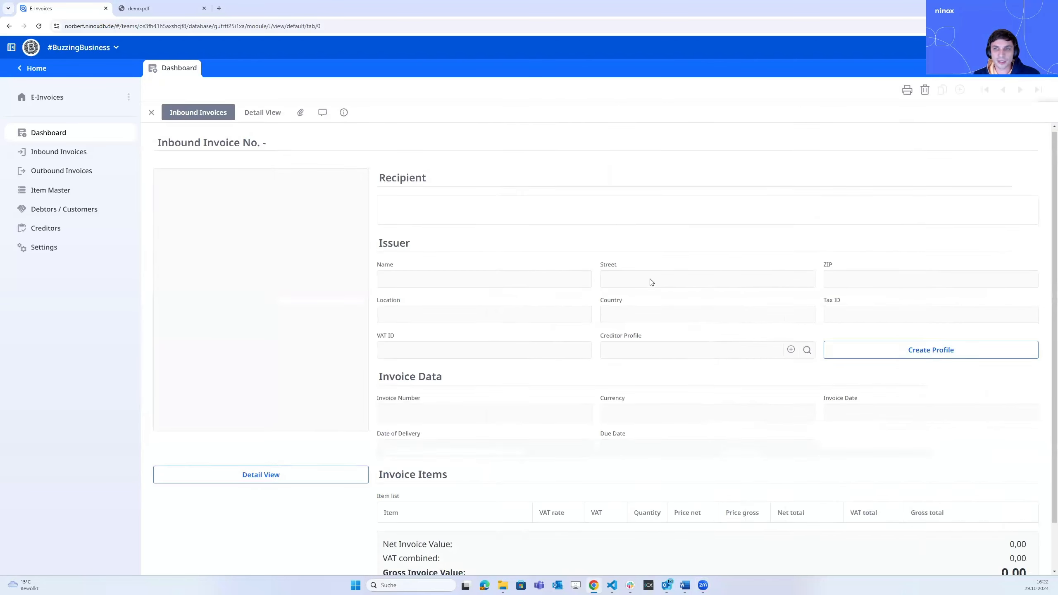
{"action": "scroll", "coordinate": [617, 309], "scroll_direction": "down", "scroll_amount": 1}
{"action": "scroll", "coordinate": [574, 318], "scroll_direction": "up", "scroll_amount": 1}
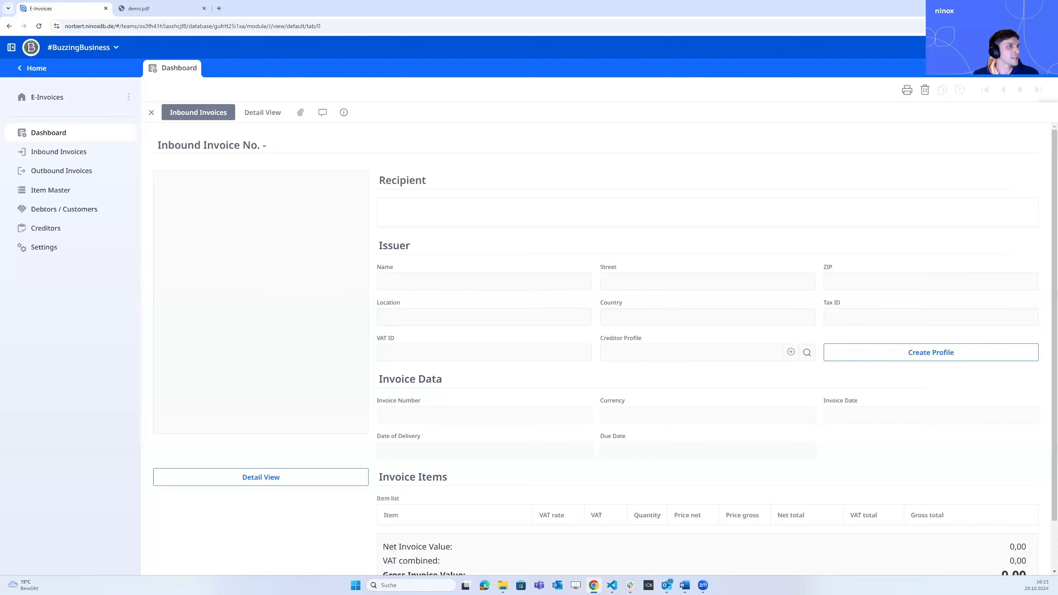
{"action": "left_click_drag", "start_coordinate": [2, 291], "coordinate": [319, 406]}
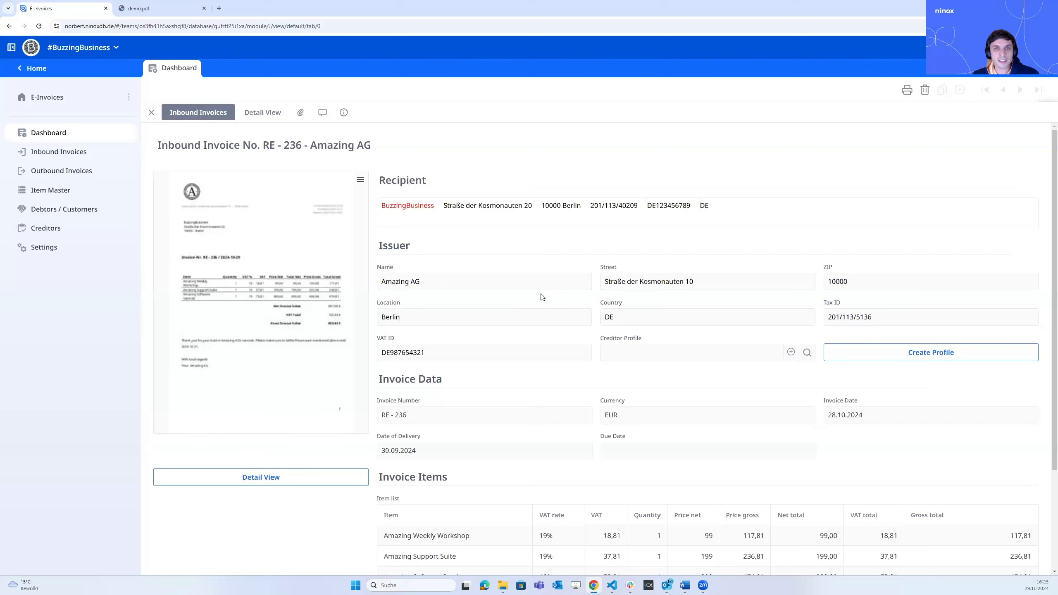
- Review the imported recipient, issuer, invoice data, item list and totals of the Amazing AG inbound invoice
{"action": "scroll", "coordinate": [633, 305], "scroll_direction": "down", "scroll_amount": 1}
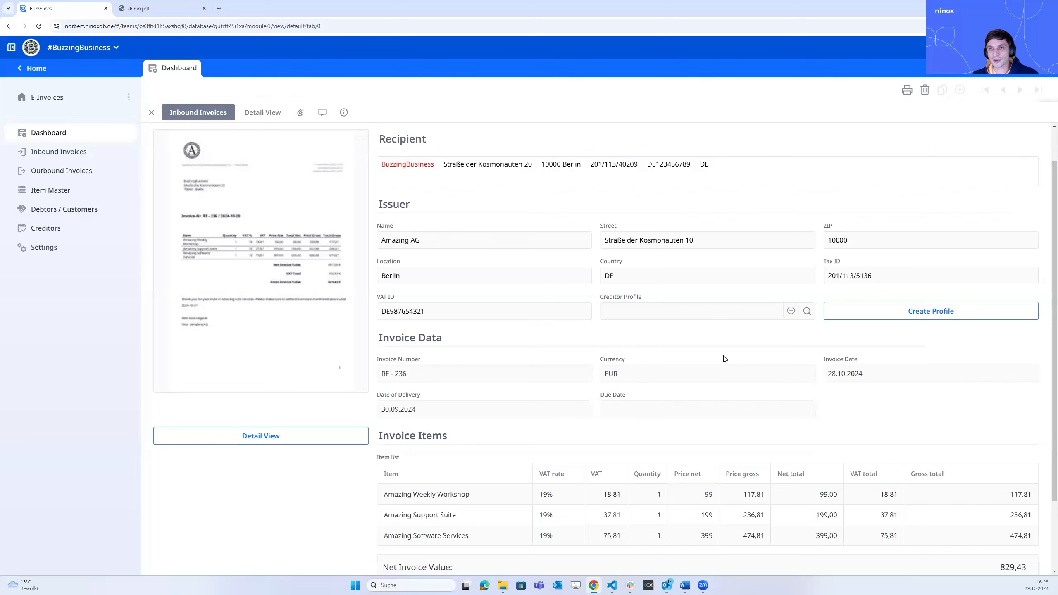
{"action": "scroll", "coordinate": [724, 359], "scroll_direction": "down", "scroll_amount": 2}
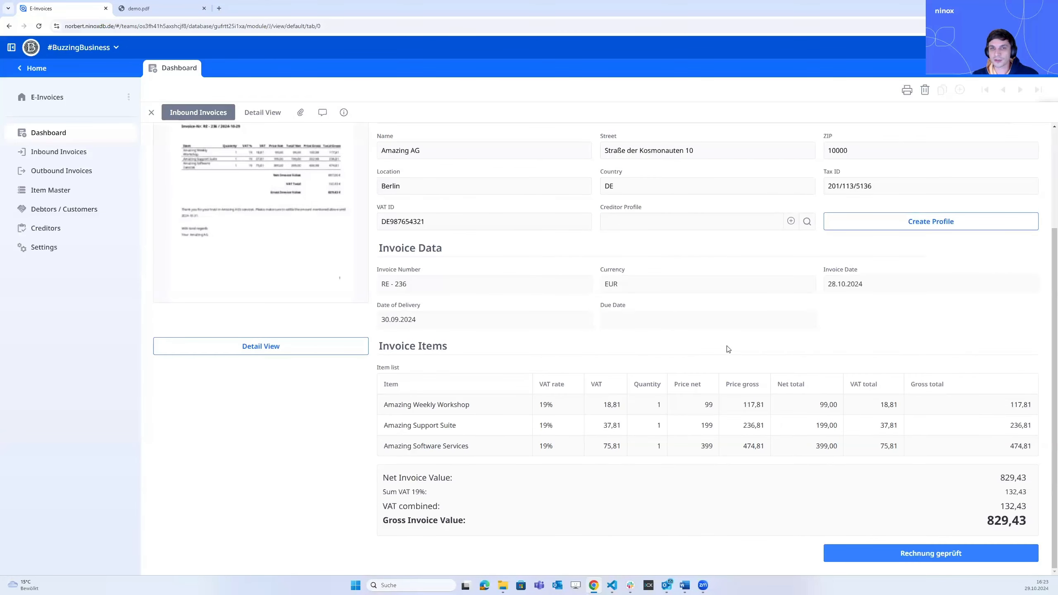
{"action": "scroll", "coordinate": [623, 396], "scroll_direction": "up", "scroll_amount": 3}
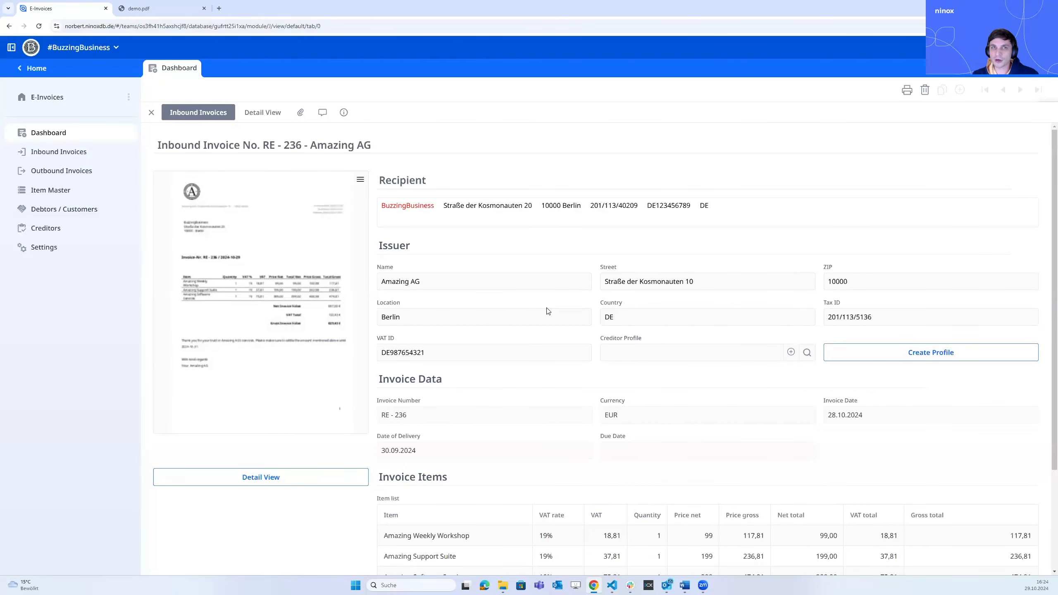
{"action": "scroll", "coordinate": [547, 311], "scroll_direction": "down", "scroll_amount": 1}
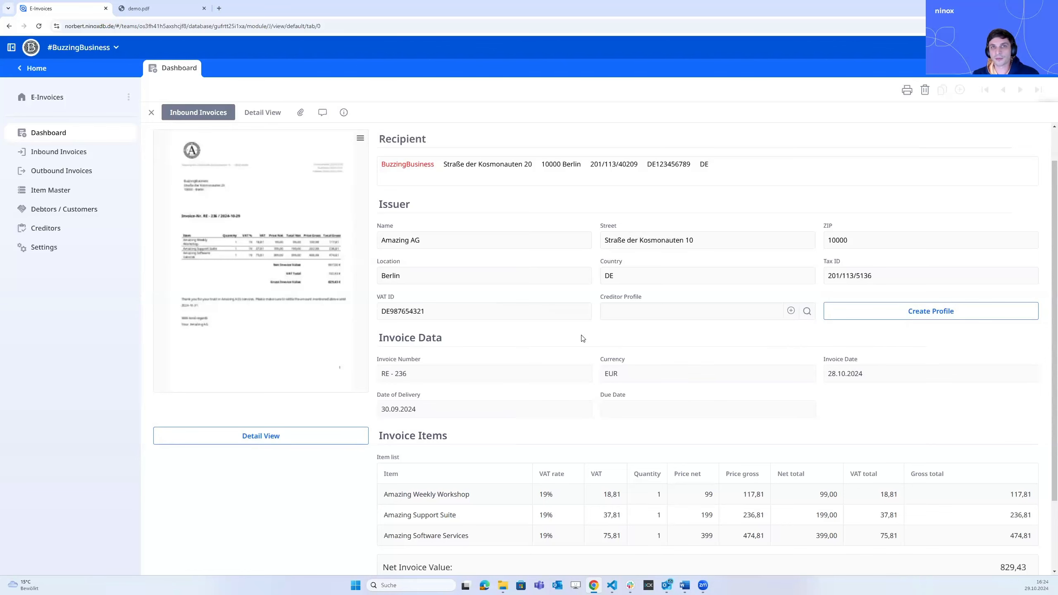
{"action": "scroll", "coordinate": [604, 337], "scroll_direction": "down", "scroll_amount": 3}
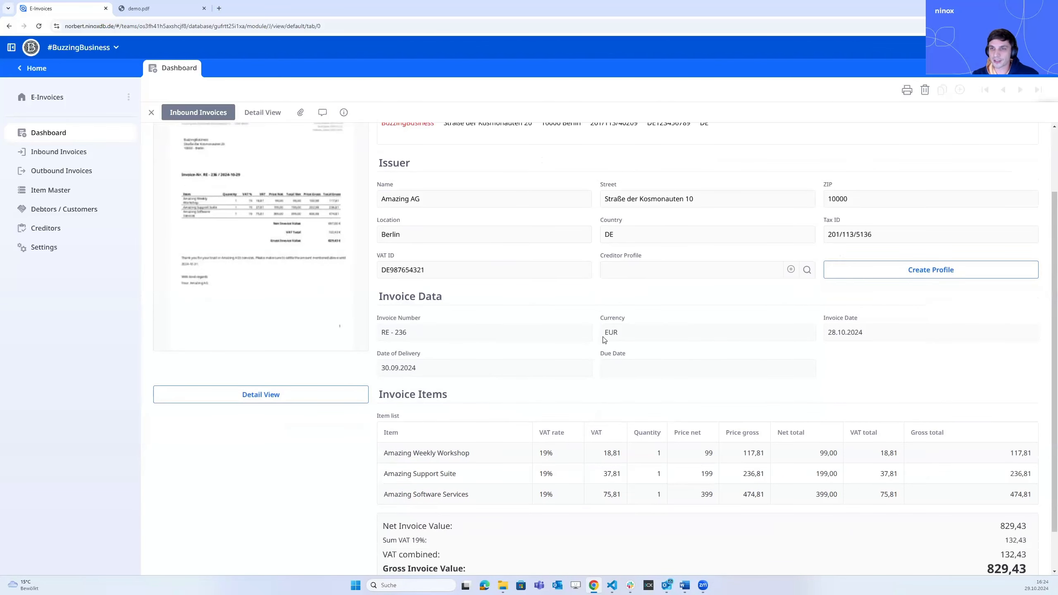
{"action": "scroll", "coordinate": [679, 316], "scroll_direction": "up", "scroll_amount": 3}
{"action": "scroll", "coordinate": [678, 316], "scroll_direction": "up", "scroll_amount": 1}
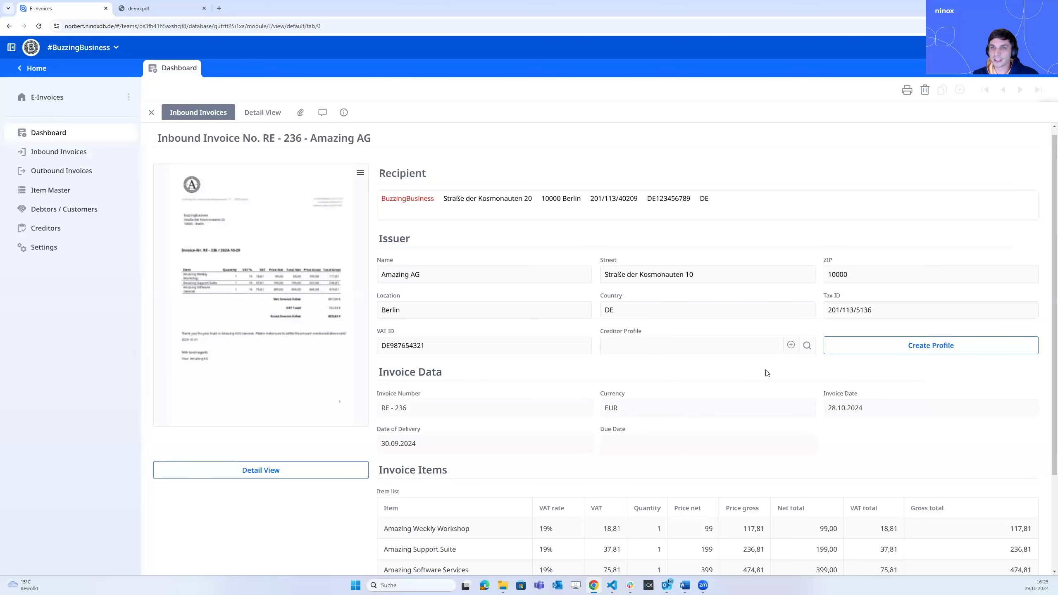
{"action": "scroll", "coordinate": [750, 371], "scroll_direction": "down", "scroll_amount": 1}
{"action": "scroll", "coordinate": [749, 371], "scroll_direction": "up", "scroll_amount": 1}
- Create the creditor profile for the invoice issuer Amazing AG, and compare its stored address data with the invoice
{"action": "left_click", "coordinate": [929, 346]}
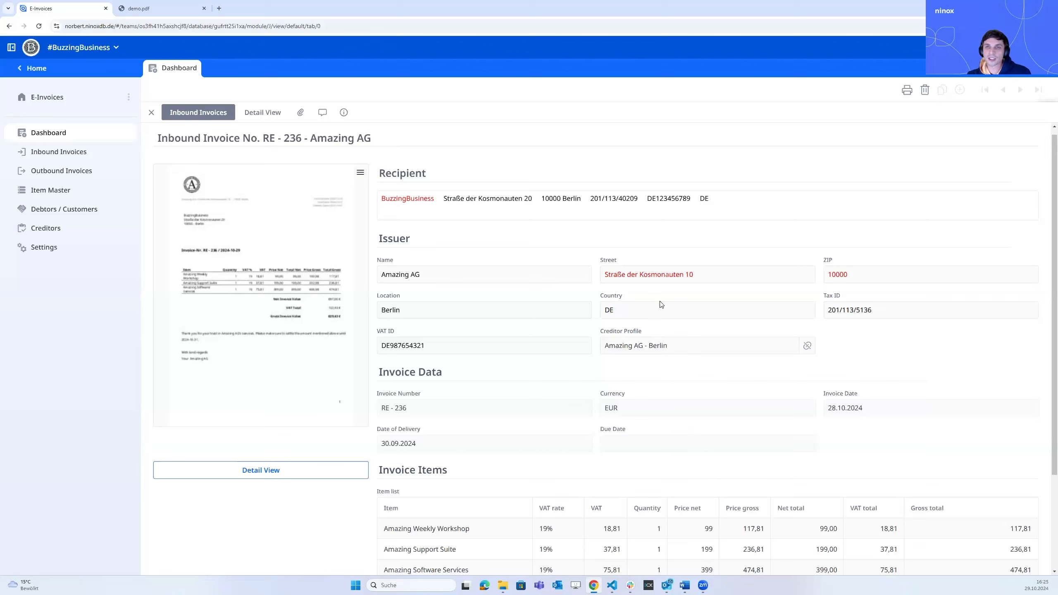
{"action": "left_click", "coordinate": [688, 346]}
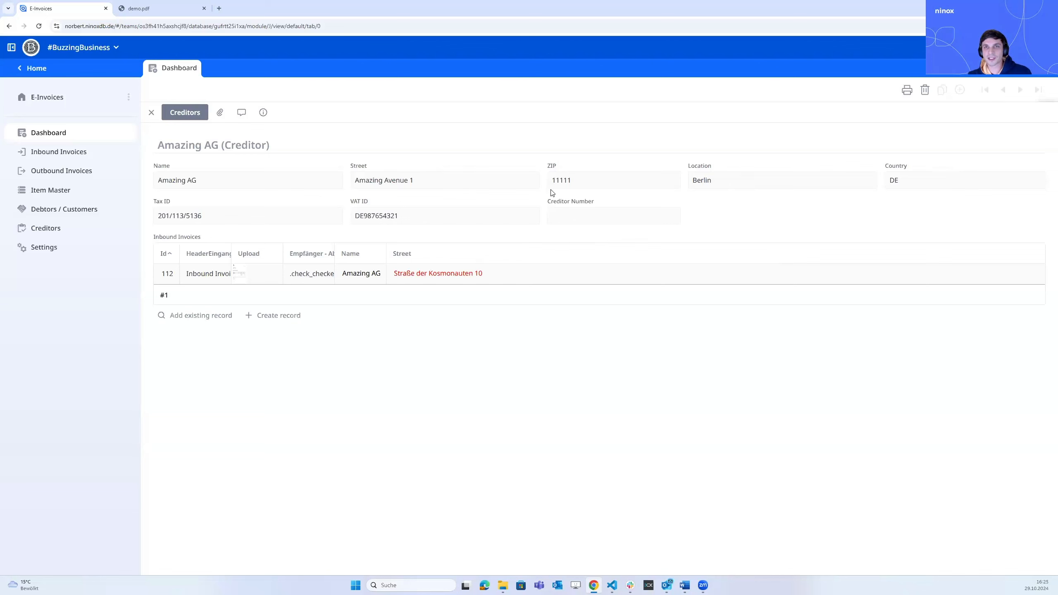
{"action": "left_click", "coordinate": [152, 112]}
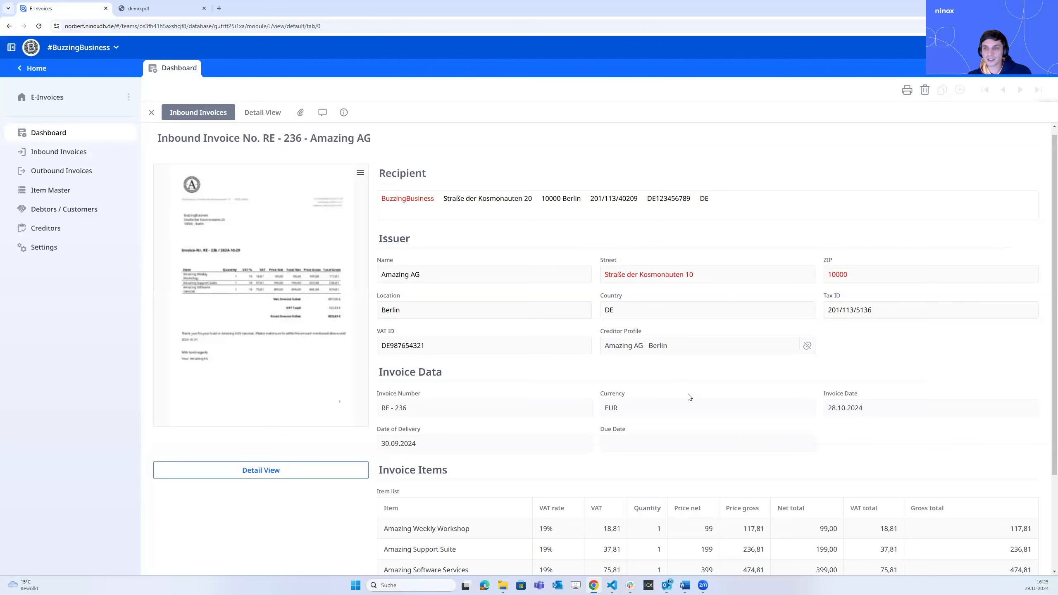
- Mark the Amazing AG inbound invoice as checked (Rechnung geprüft)
{"action": "scroll", "coordinate": [580, 374], "scroll_direction": "up", "scroll_amount": 1}
{"action": "scroll", "coordinate": [673, 391], "scroll_direction": "down", "scroll_amount": 3}
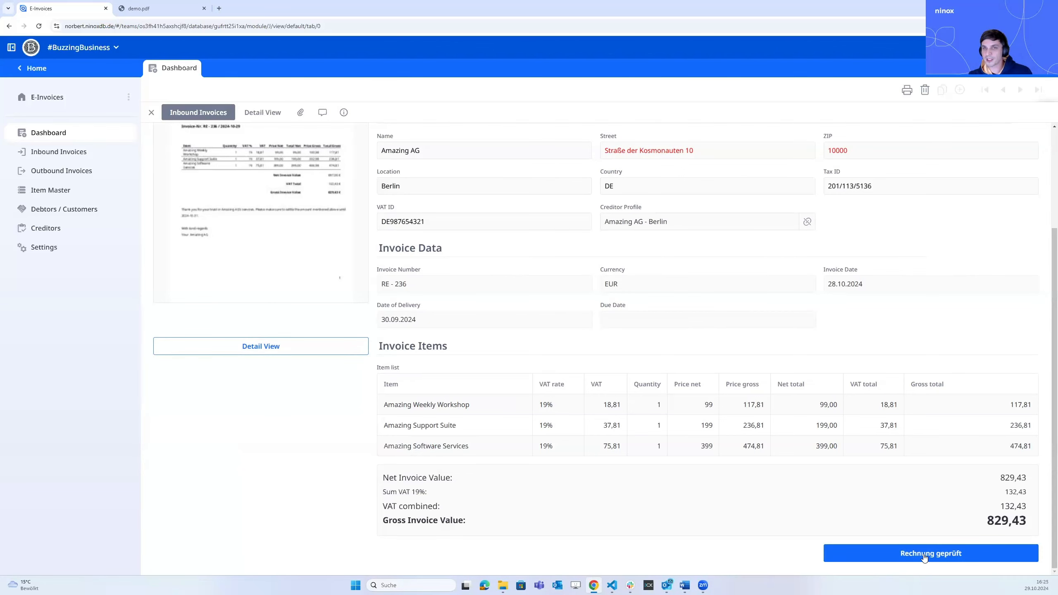
{"action": "left_click", "coordinate": [924, 556]}
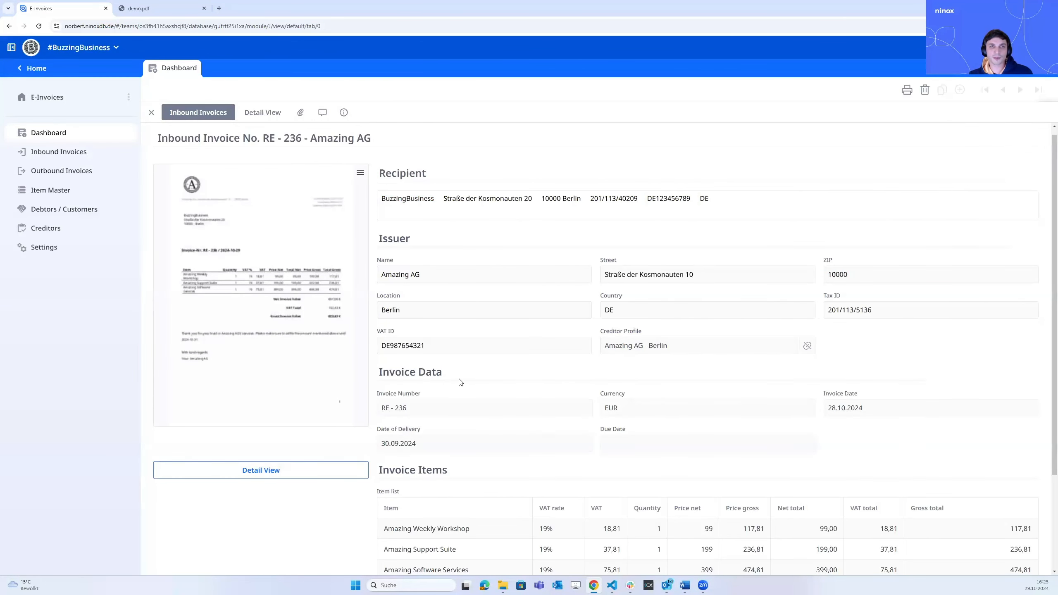
- Open the invoice's detail view and examine the buyer, seller and invoice data in the Übersicht section
{"action": "left_click", "coordinate": [265, 471]}
{"action": "scroll", "coordinate": [664, 321], "scroll_direction": "down", "scroll_amount": 1}
{"action": "scroll", "coordinate": [664, 334], "scroll_direction": "up", "scroll_amount": 1}
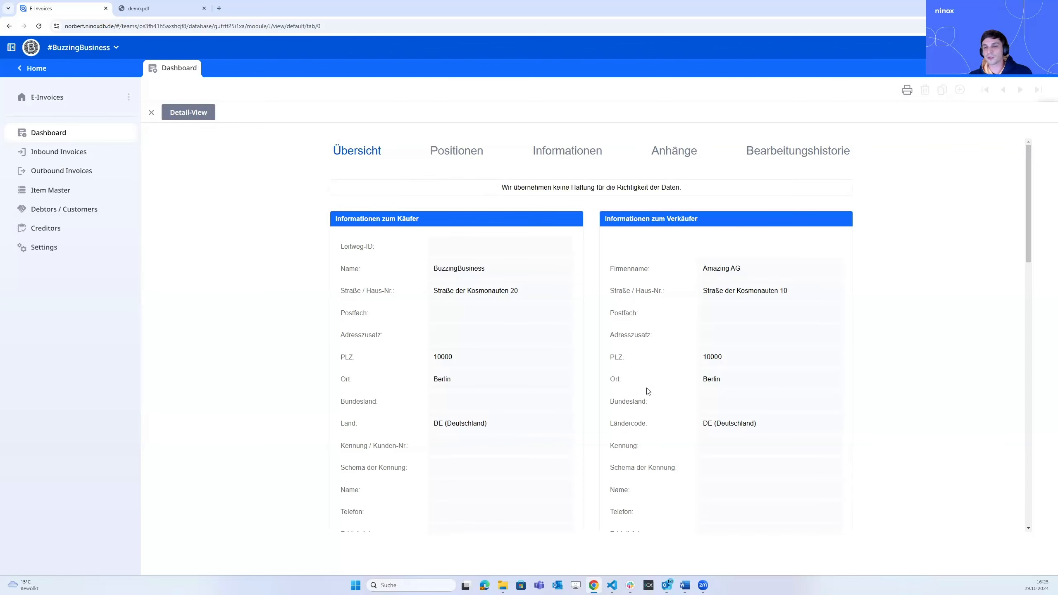
{"action": "scroll", "coordinate": [645, 388], "scroll_direction": "down", "scroll_amount": 2}
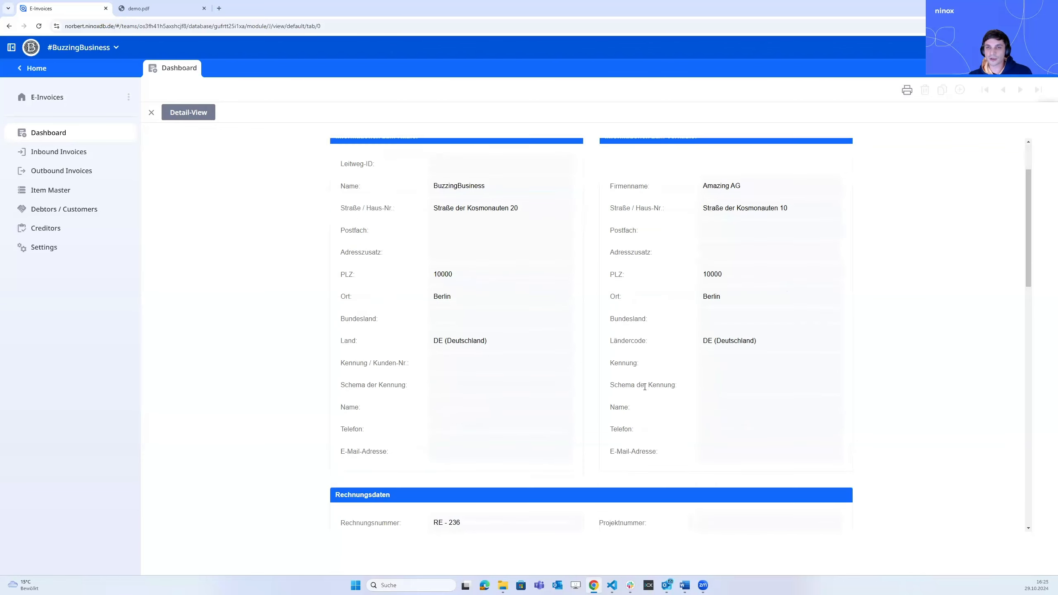
{"action": "scroll", "coordinate": [645, 387], "scroll_direction": "down", "scroll_amount": 2}
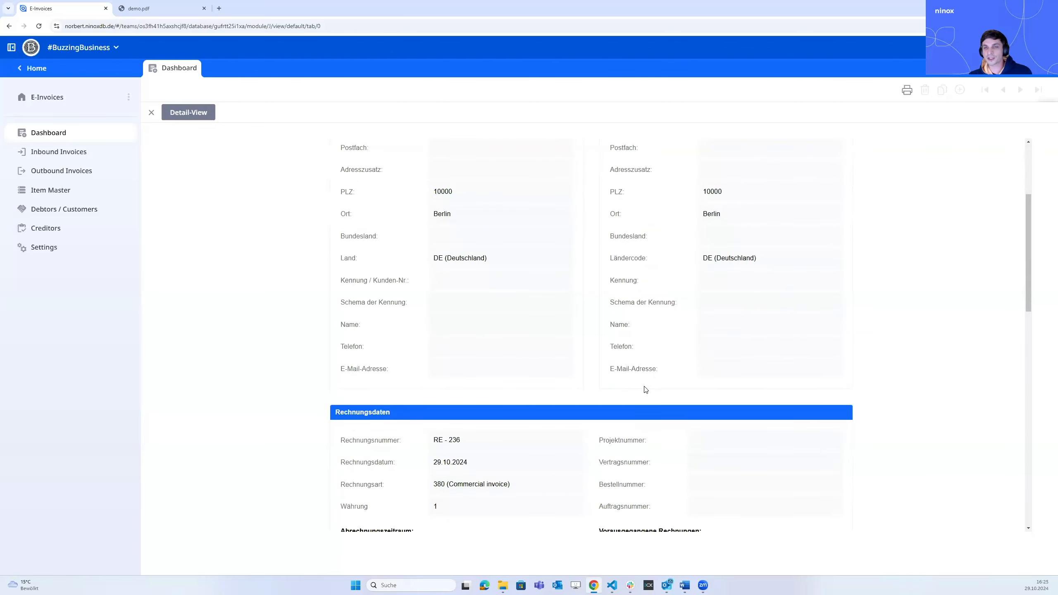
{"action": "scroll", "coordinate": [646, 390], "scroll_direction": "down", "scroll_amount": 3}
{"action": "scroll", "coordinate": [647, 394], "scroll_direction": "up", "scroll_amount": 4}
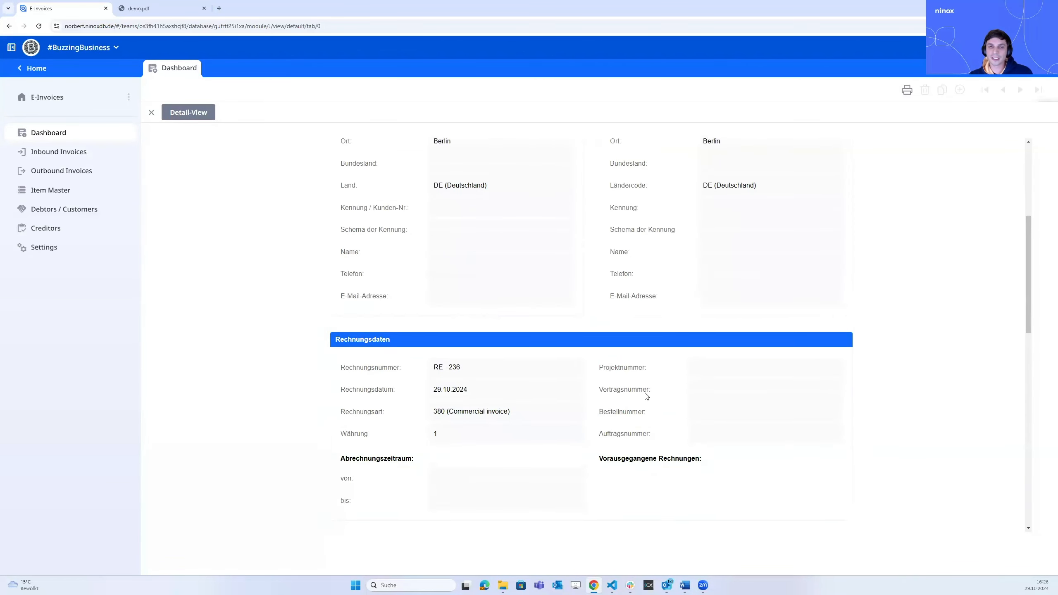
{"action": "scroll", "coordinate": [647, 396], "scroll_direction": "up", "scroll_amount": 1}
{"action": "scroll", "coordinate": [653, 401], "scroll_direction": "up", "scroll_amount": 1}
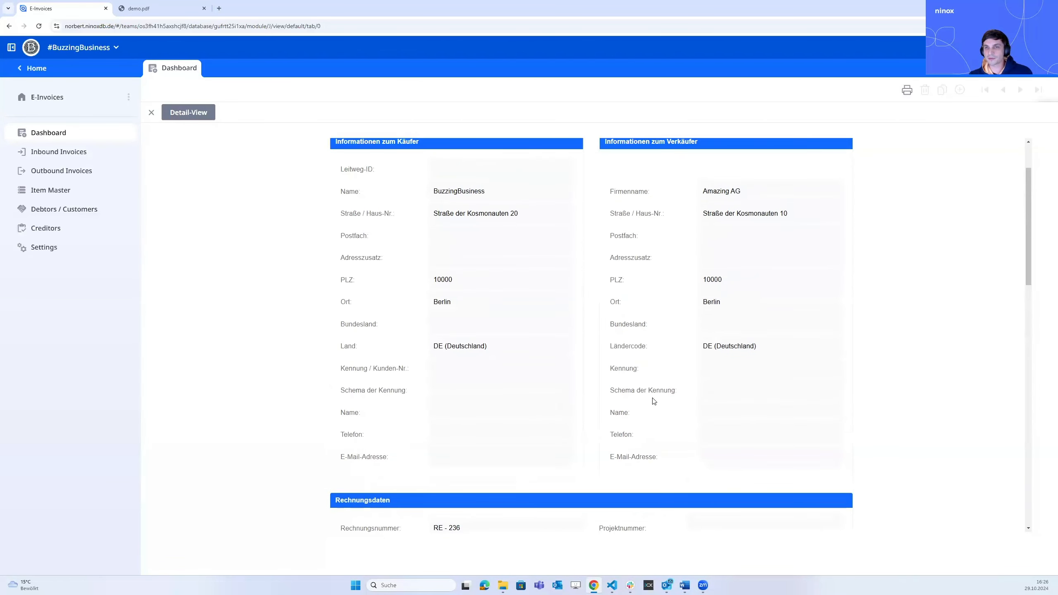
{"action": "scroll", "coordinate": [651, 398], "scroll_direction": "up", "scroll_amount": 1}
- Examine the price details and article information of the invoice items in the Positionen section
{"action": "left_click", "coordinate": [462, 152]}
{"action": "scroll", "coordinate": [726, 365], "scroll_direction": "down", "scroll_amount": 12}
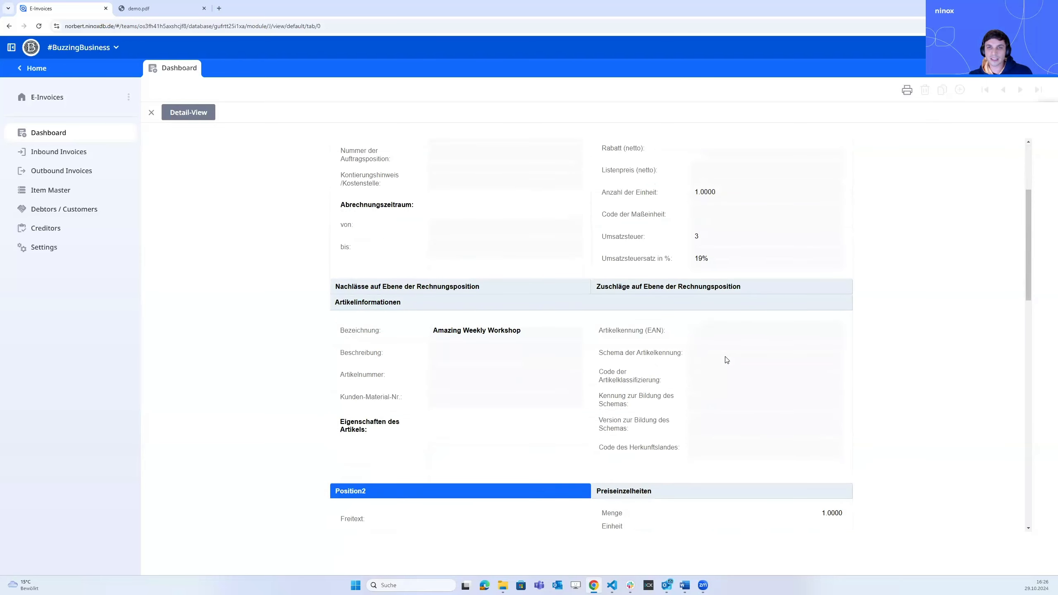
{"action": "scroll", "coordinate": [727, 359], "scroll_direction": "down", "scroll_amount": 9}
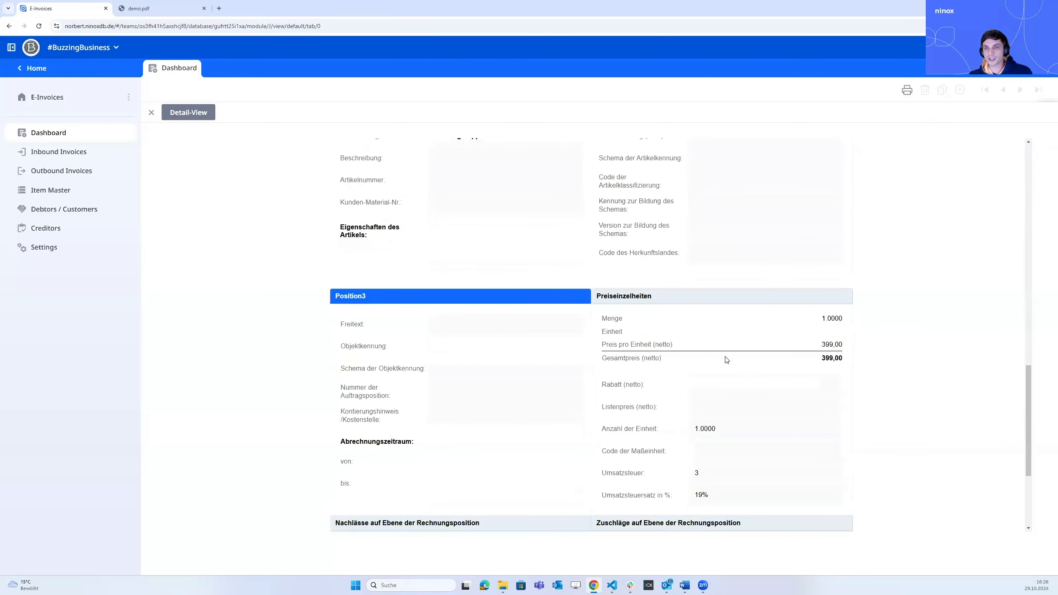
{"action": "scroll", "coordinate": [725, 356], "scroll_direction": "up", "scroll_amount": 12}
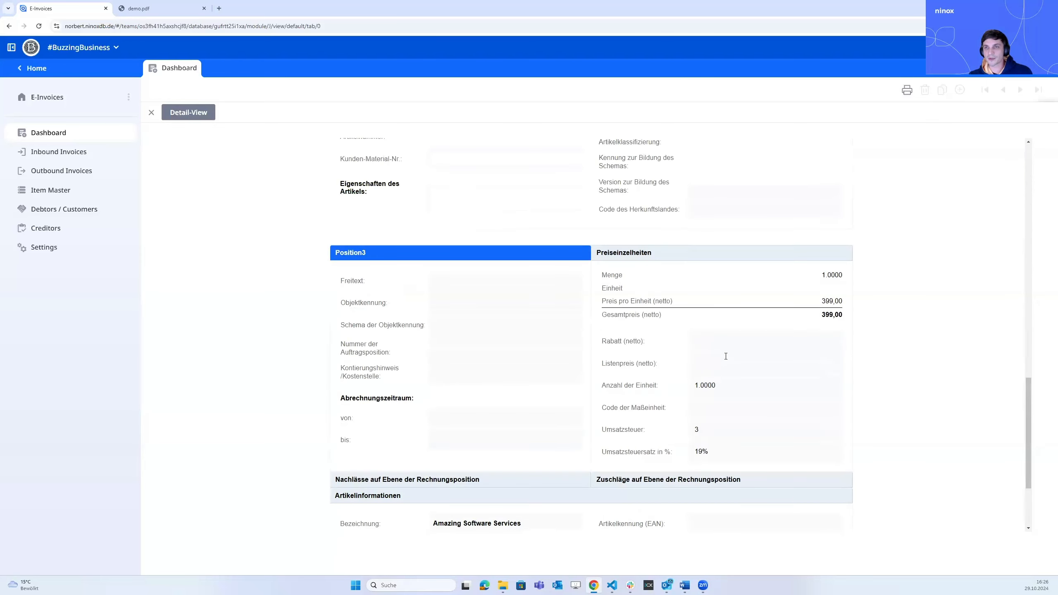
{"action": "scroll", "coordinate": [725, 356], "scroll_direction": "up", "scroll_amount": 15}
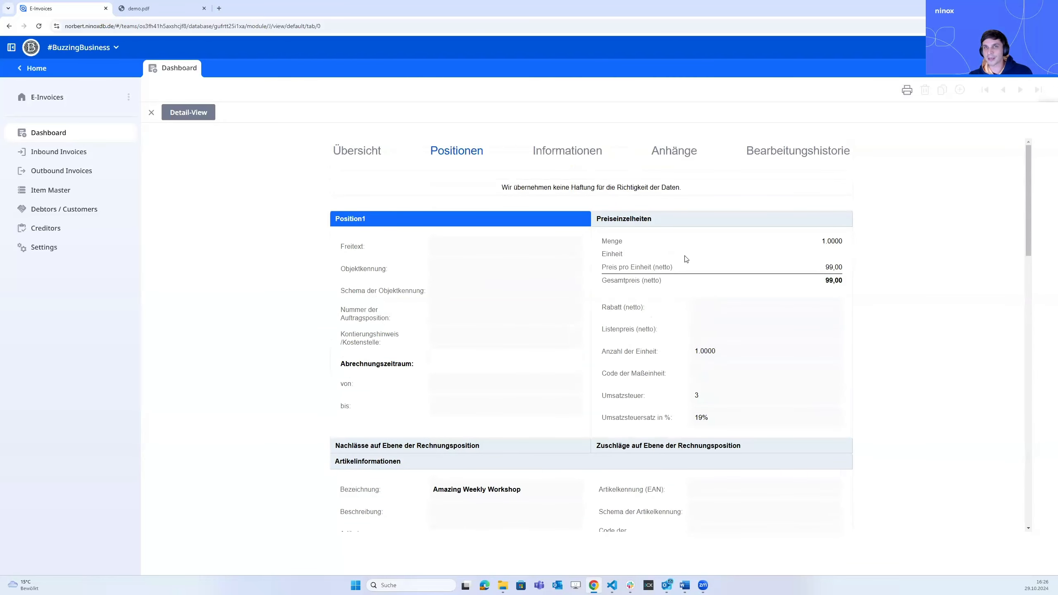
- Examine the seller, buyer and contract data in the Informationen section, and return to the Übersicht section
{"action": "left_click", "coordinate": [580, 154]}
{"action": "scroll", "coordinate": [526, 306], "scroll_direction": "down", "scroll_amount": 6}
{"action": "scroll", "coordinate": [528, 306], "scroll_direction": "down", "scroll_amount": 4}
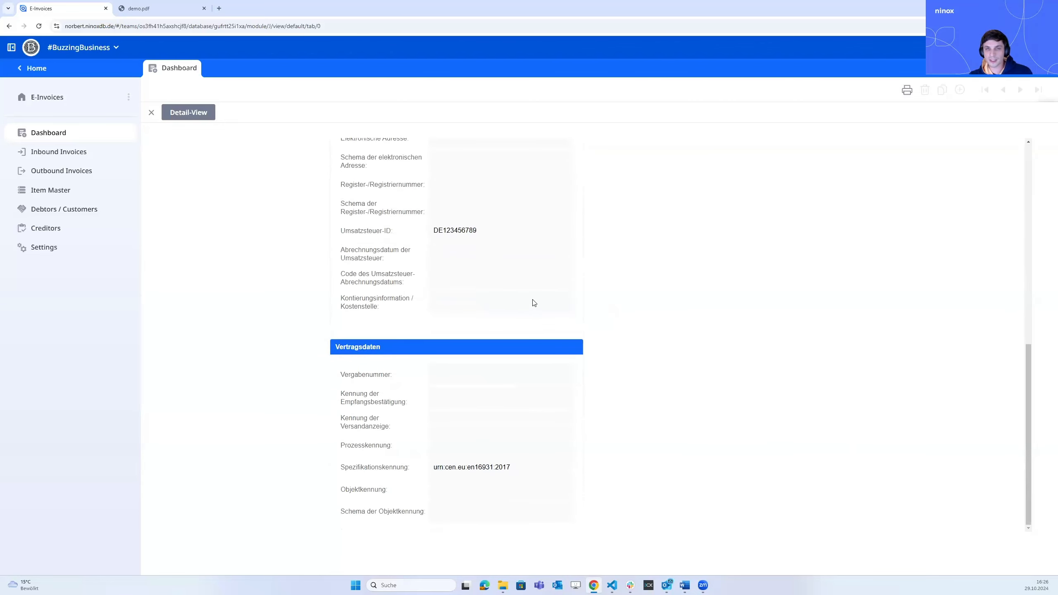
{"action": "scroll", "coordinate": [529, 307], "scroll_direction": "up", "scroll_amount": 10}
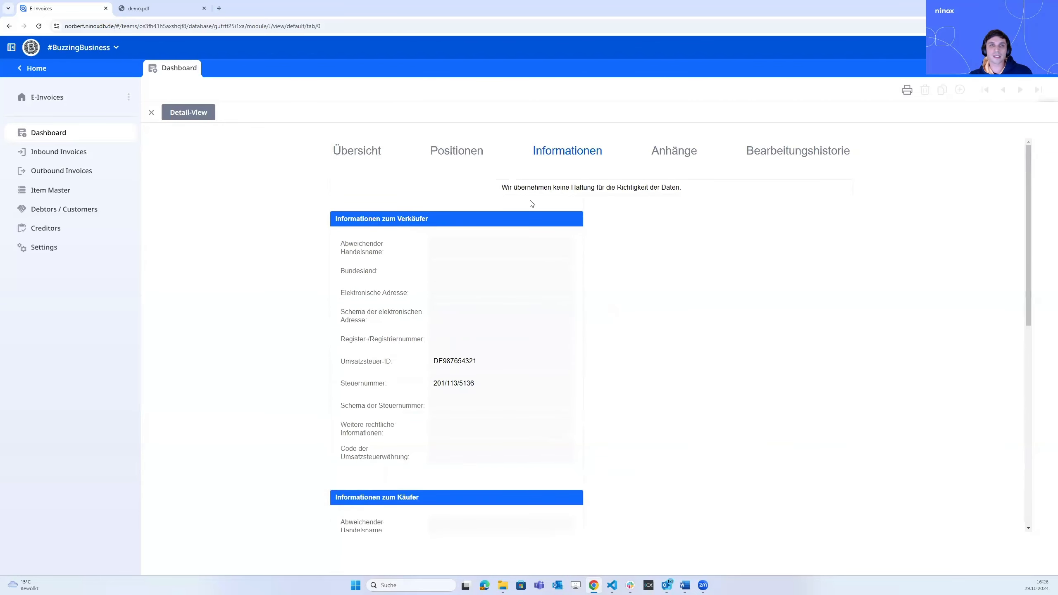
{"action": "left_click", "coordinate": [369, 152]}
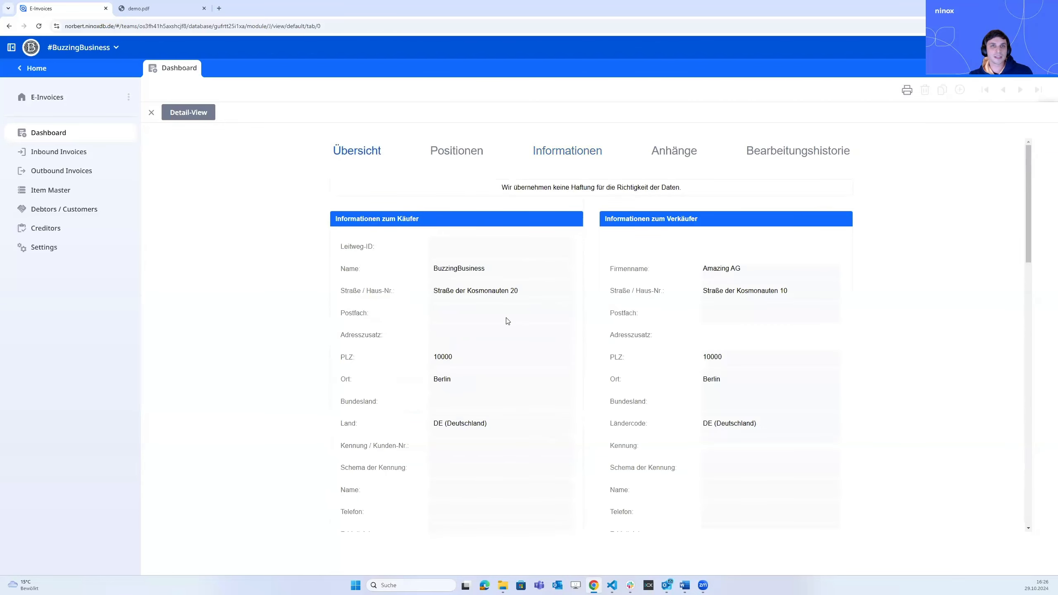
- Close the detail view, look over the checked invoice once more, and close it to return to the dashboard
{"action": "left_click", "coordinate": [151, 113]}
{"action": "scroll", "coordinate": [559, 299], "scroll_direction": "down", "scroll_amount": 3}
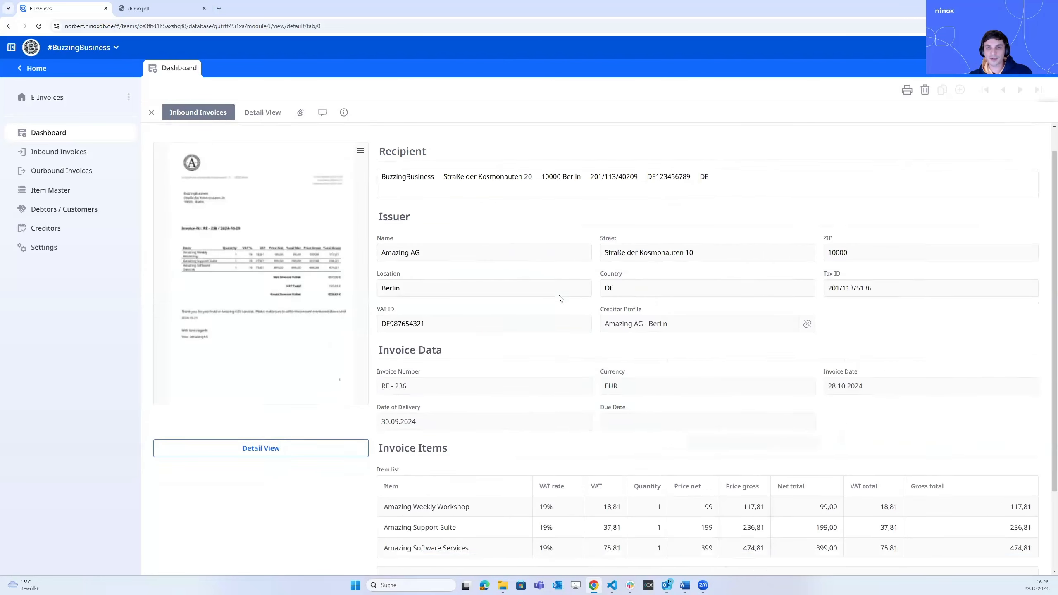
{"action": "scroll", "coordinate": [559, 299], "scroll_direction": "up", "scroll_amount": 3}
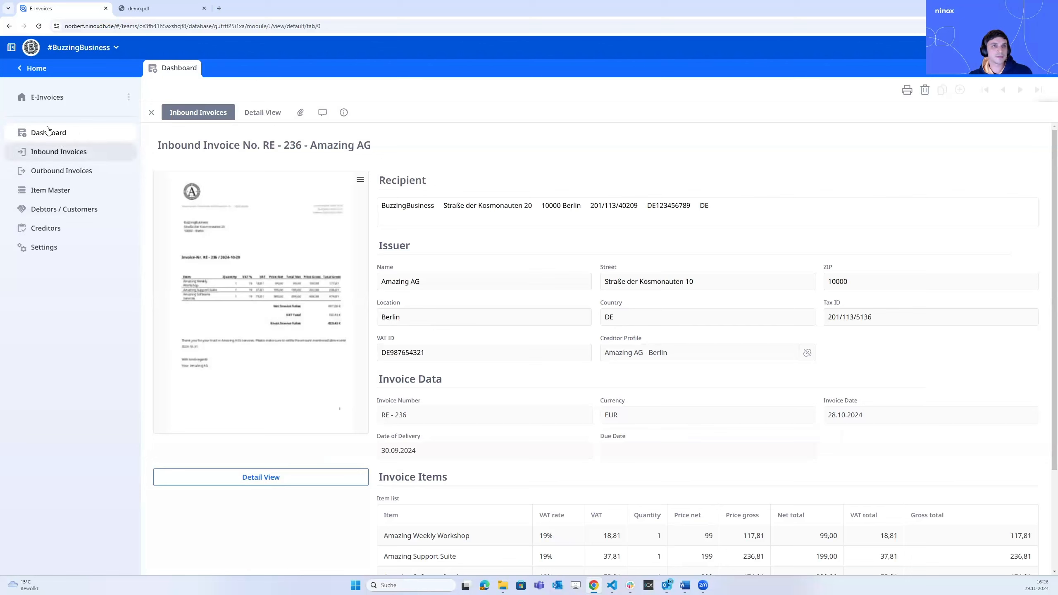
{"action": "left_click", "coordinate": [151, 113]}
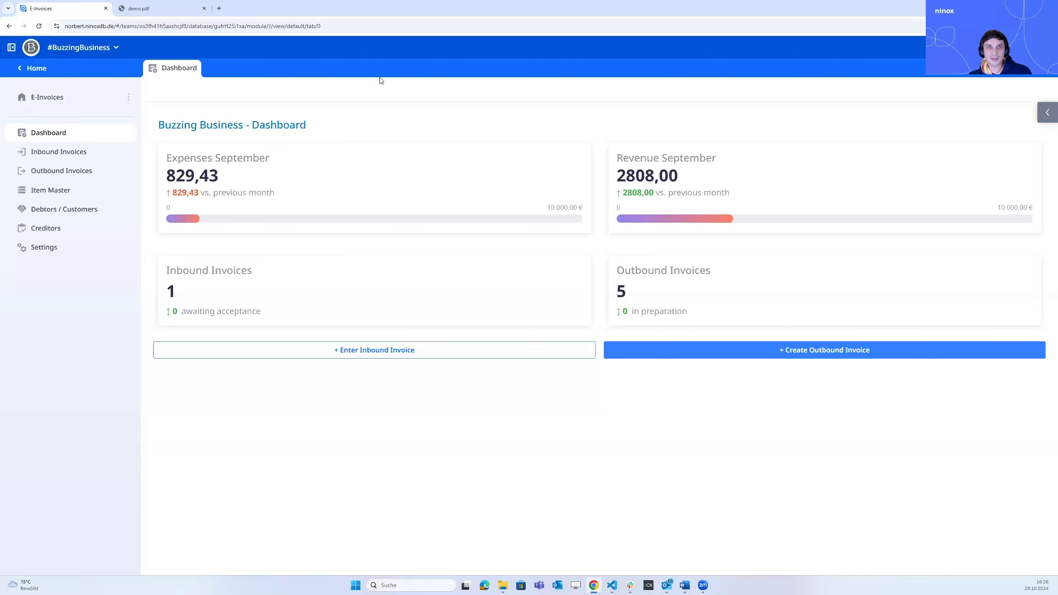
- Switch to the demo.pdf document
{"action": "left_click", "coordinate": [160, 12]}
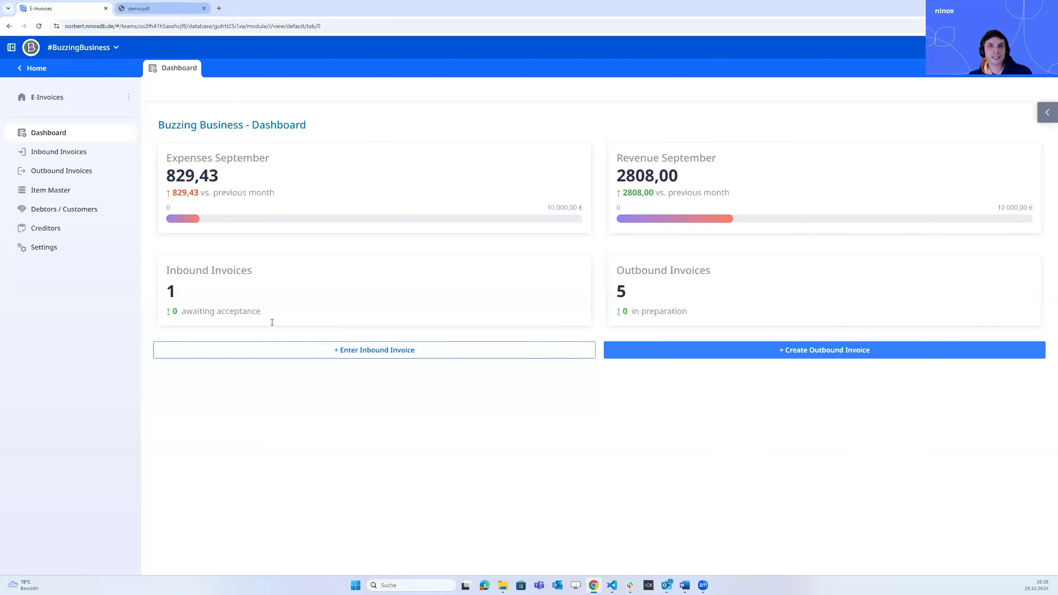